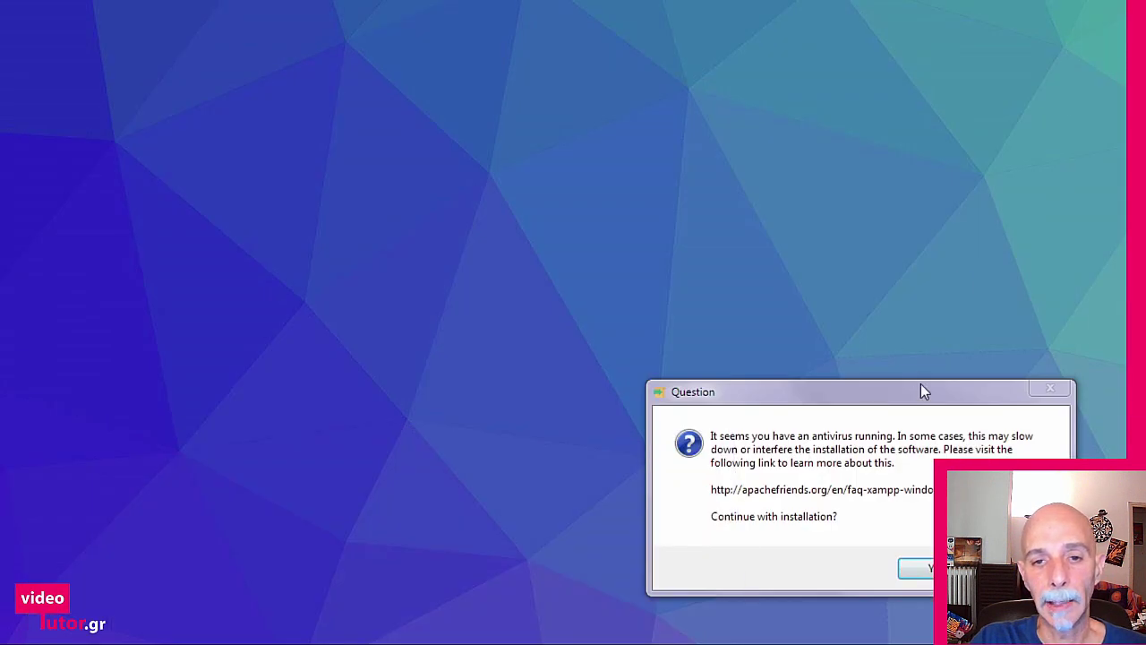
Step: Accept the antivirus question and the User Account Control warning, and proceed past the XAMPP setup wizard's welcome page
drag(925, 392, 702, 226)
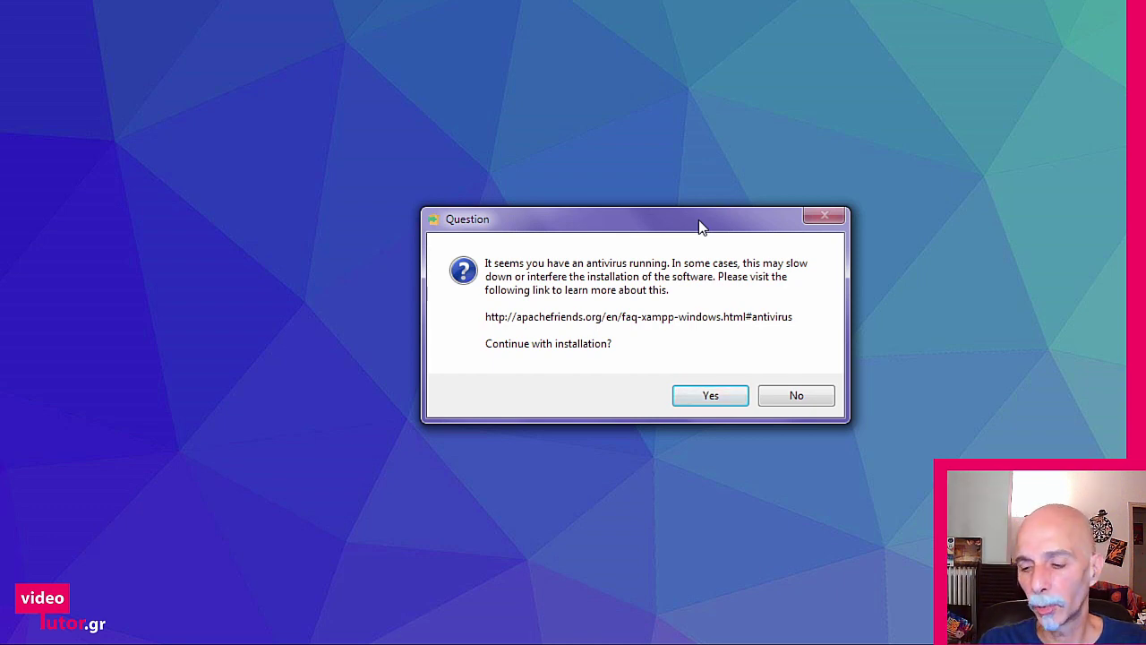
click(707, 399)
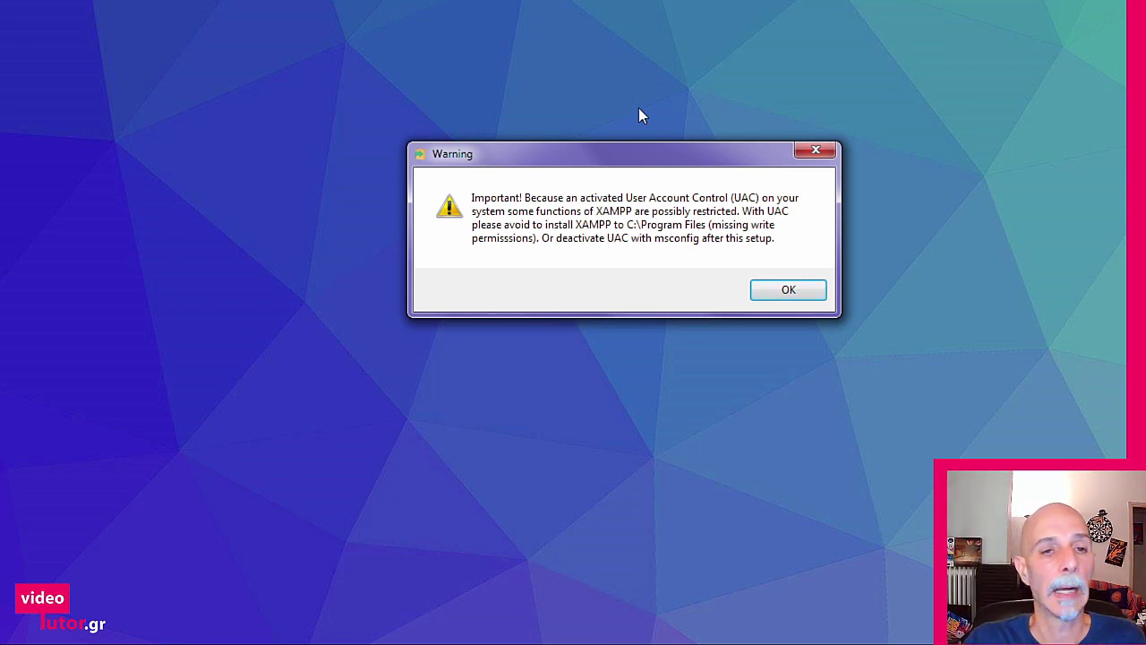
click(806, 290)
drag(803, 289, 540, 87)
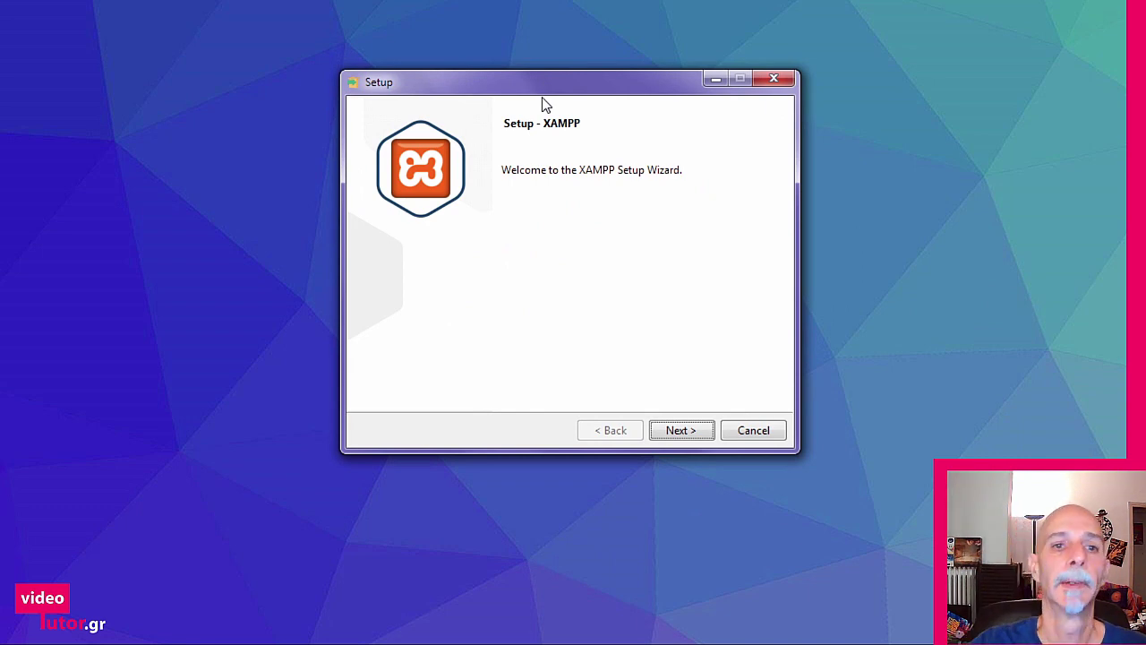
click(684, 431)
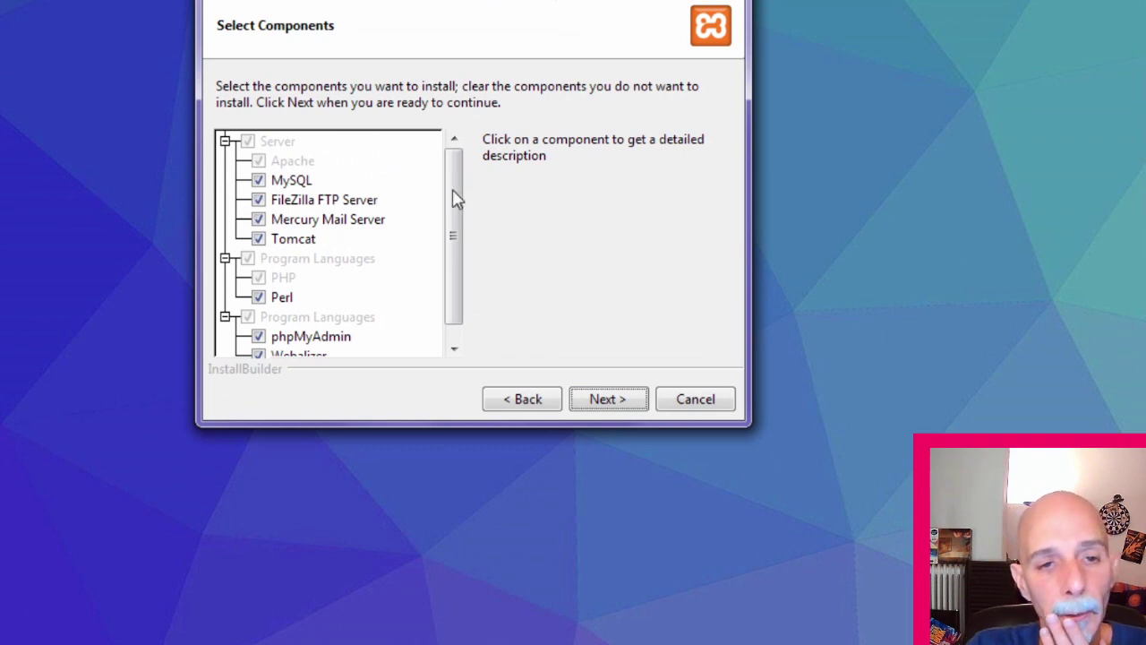
Step: Exclude FileZilla FTP Server, Mercury Mail Server, Tomcat, Webalizer and Fake Sendmail from the components to install and continue
mouse_move(453, 197)
mouse_down()
mouse_move(463, 246)
mouse_move(465, 188)
mouse_up()
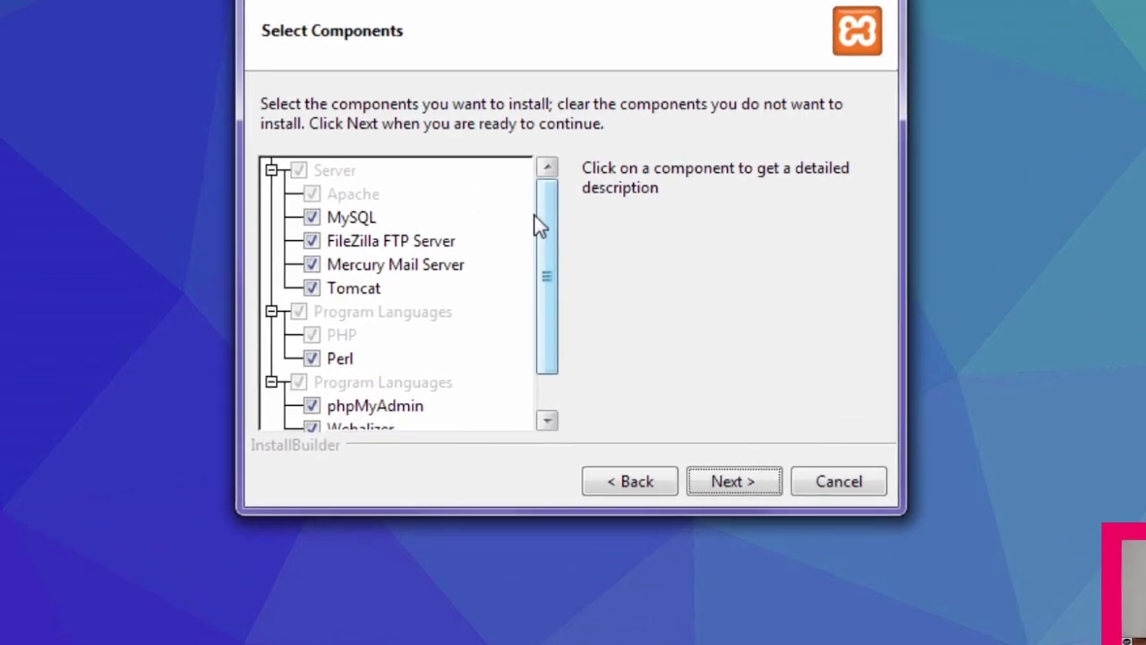
drag(540, 222, 534, 192)
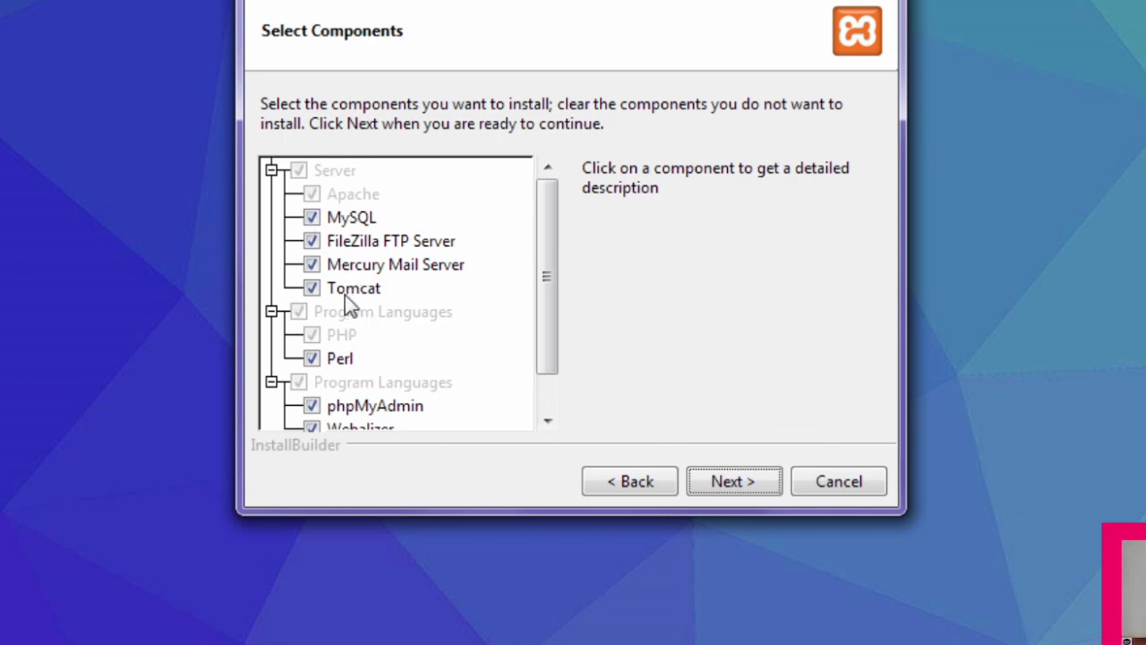
click(312, 242)
click(311, 264)
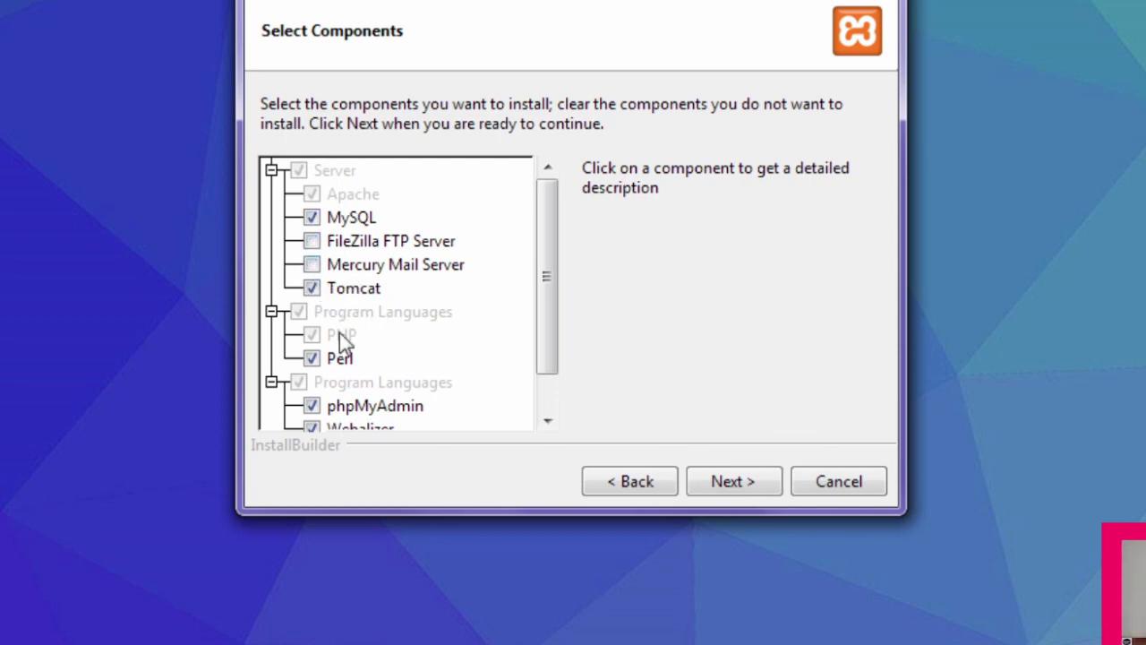
click(311, 288)
drag(546, 309, 558, 355)
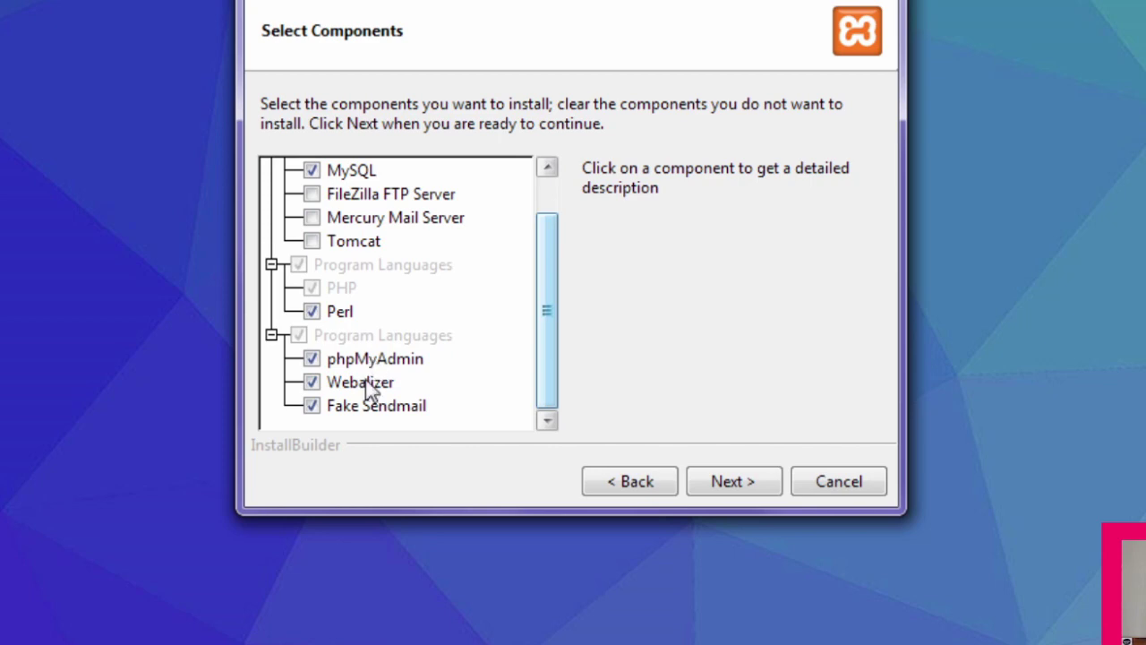
click(312, 382)
click(312, 406)
drag(548, 398, 545, 300)
click(730, 483)
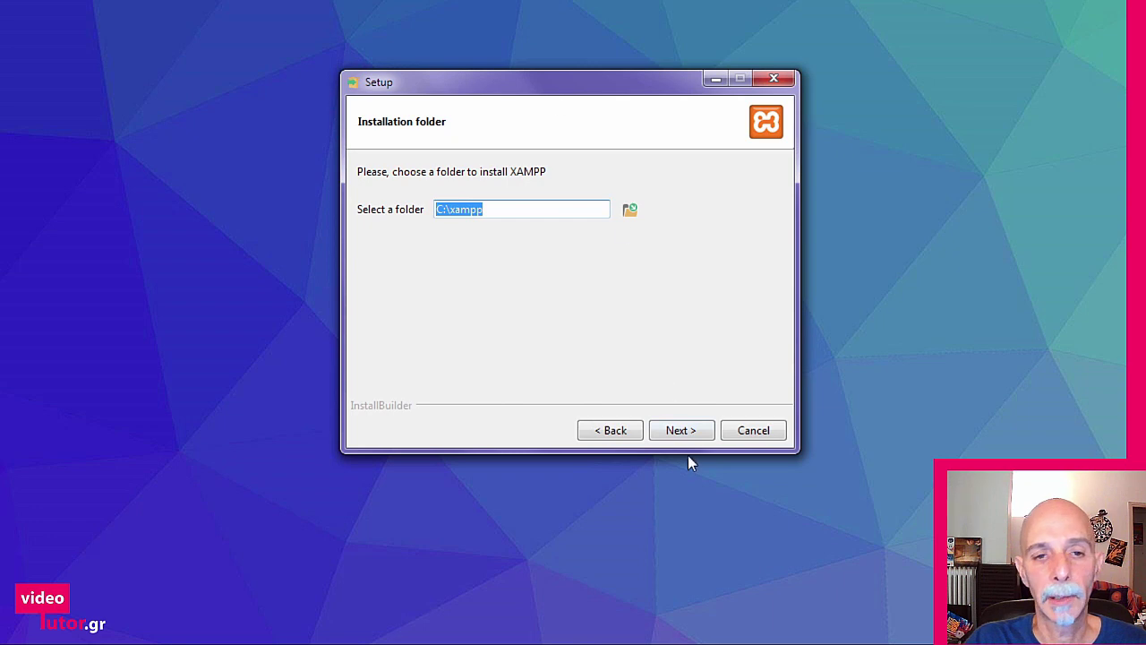
Step: Accept the installation folder C:\xampp, keep English as the Control Panel language, and proceed with the installation
click(665, 432)
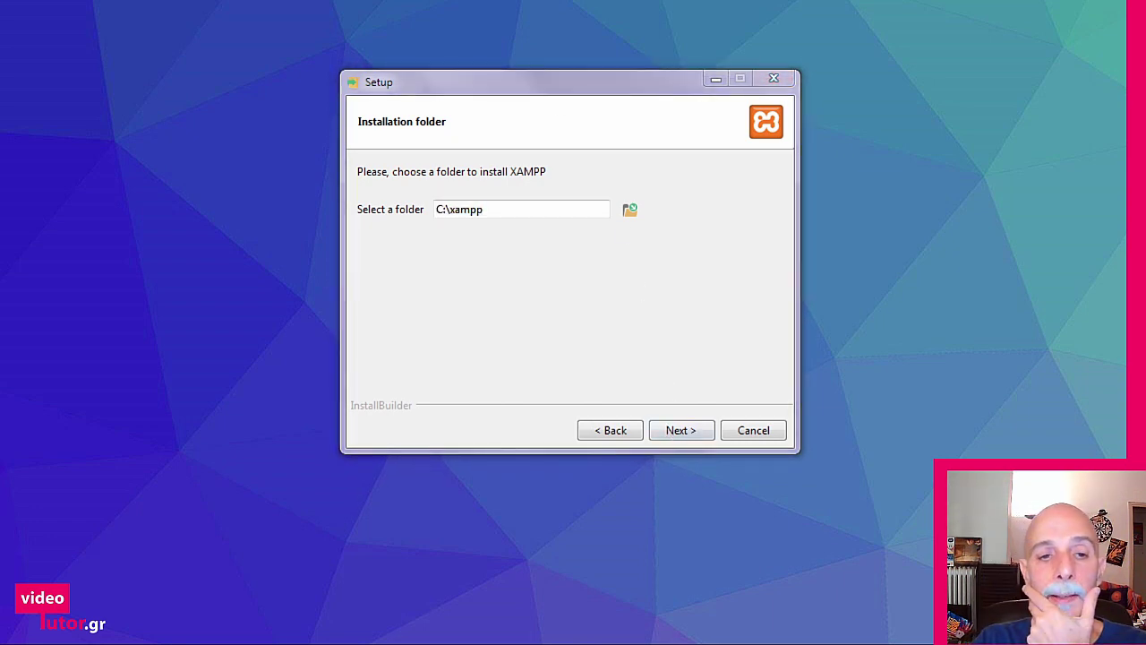
click(680, 429)
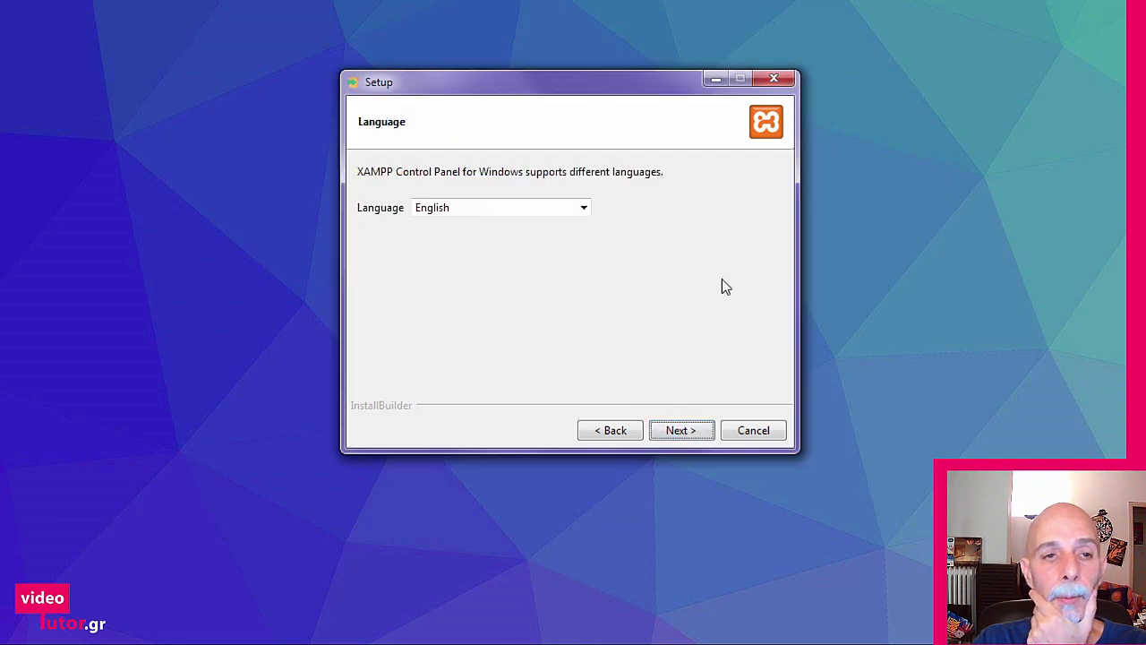
click(584, 208)
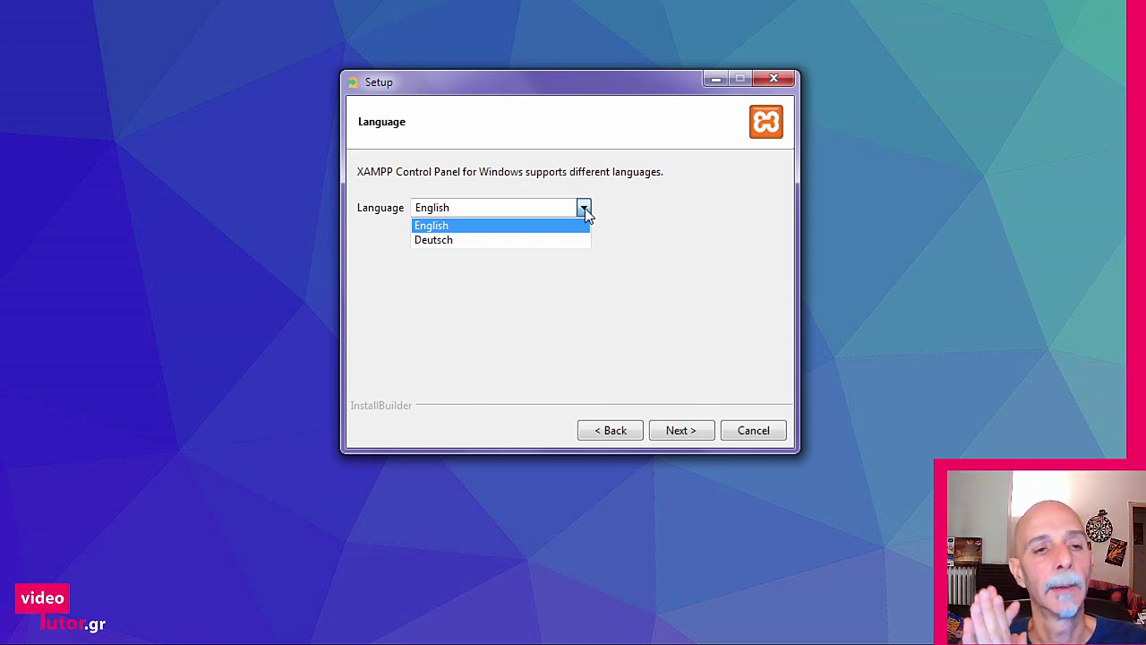
click(636, 235)
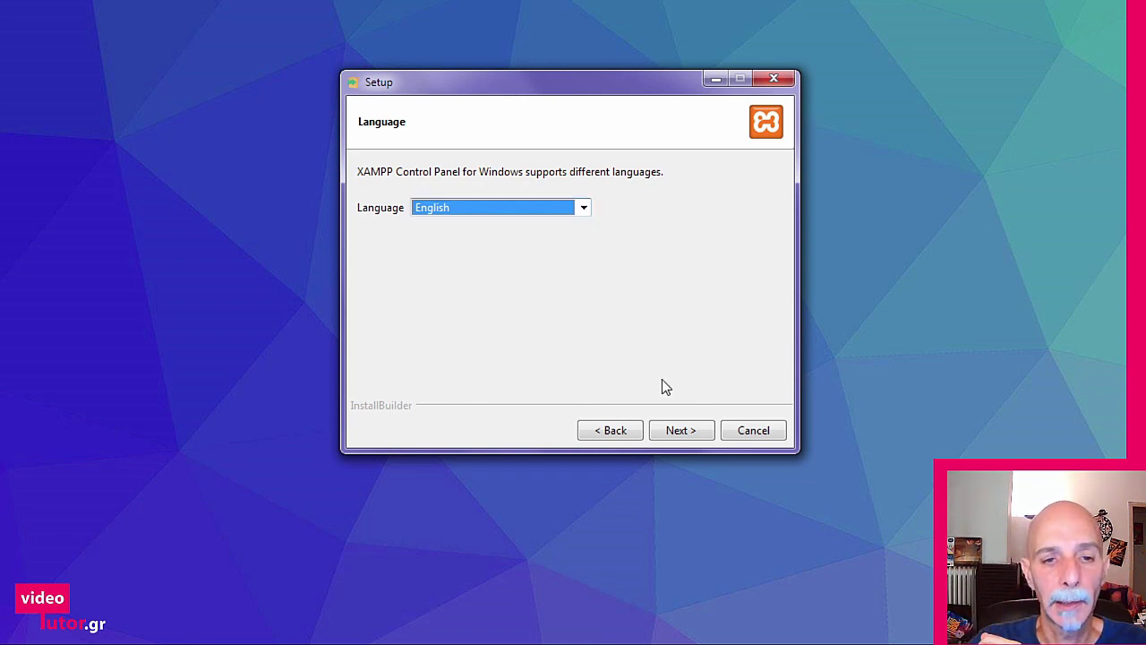
click(679, 428)
click(679, 428)
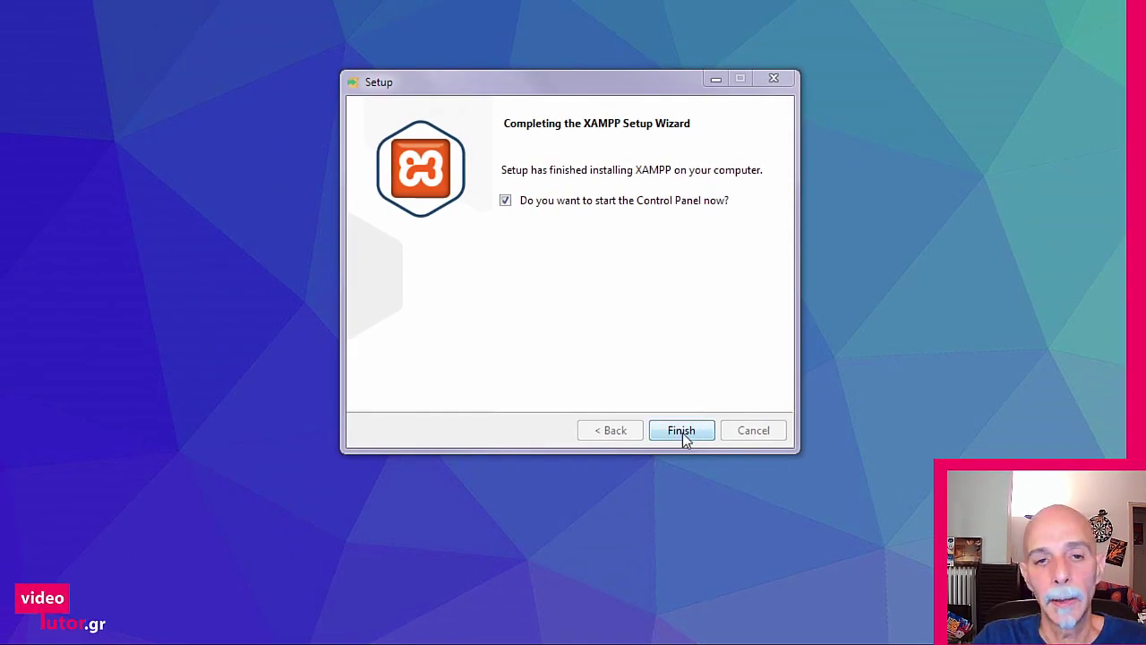
Step: Finish the XAMPP setup with the Control Panel set to start, and move its window toward the screen's centre
click(684, 433)
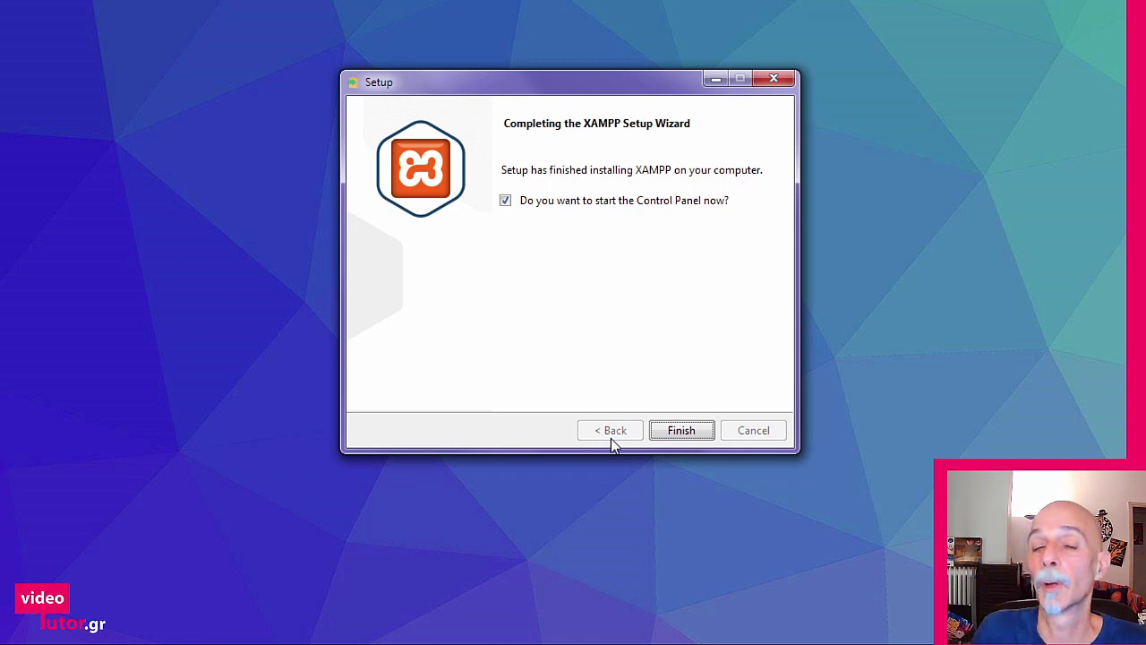
click(674, 434)
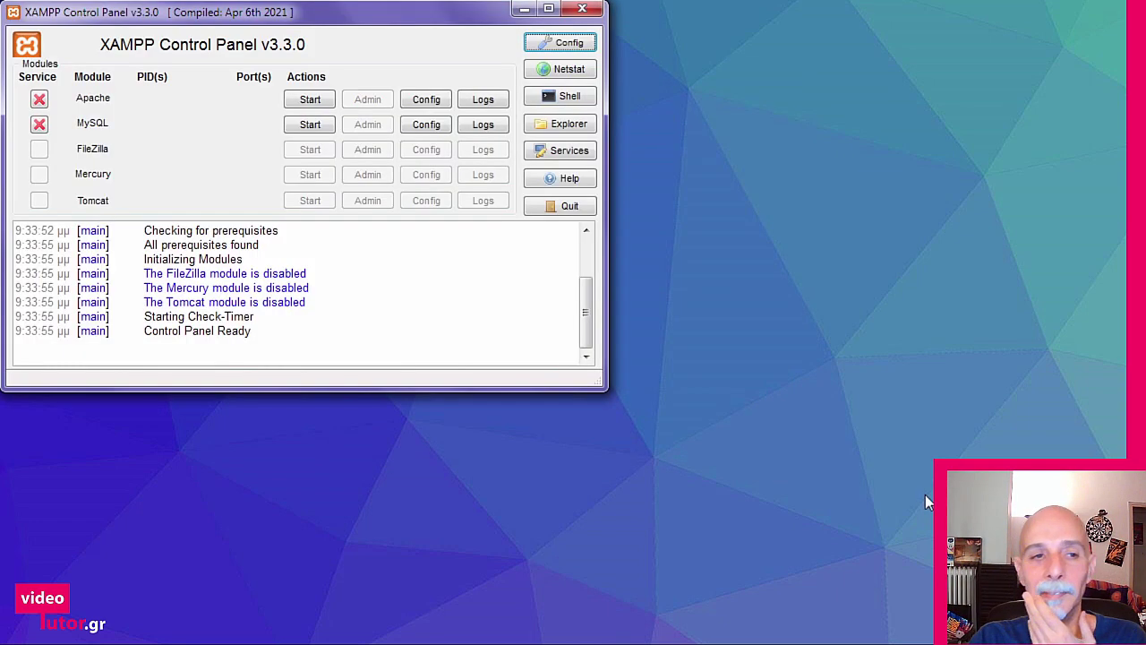
drag(389, 13, 560, 48)
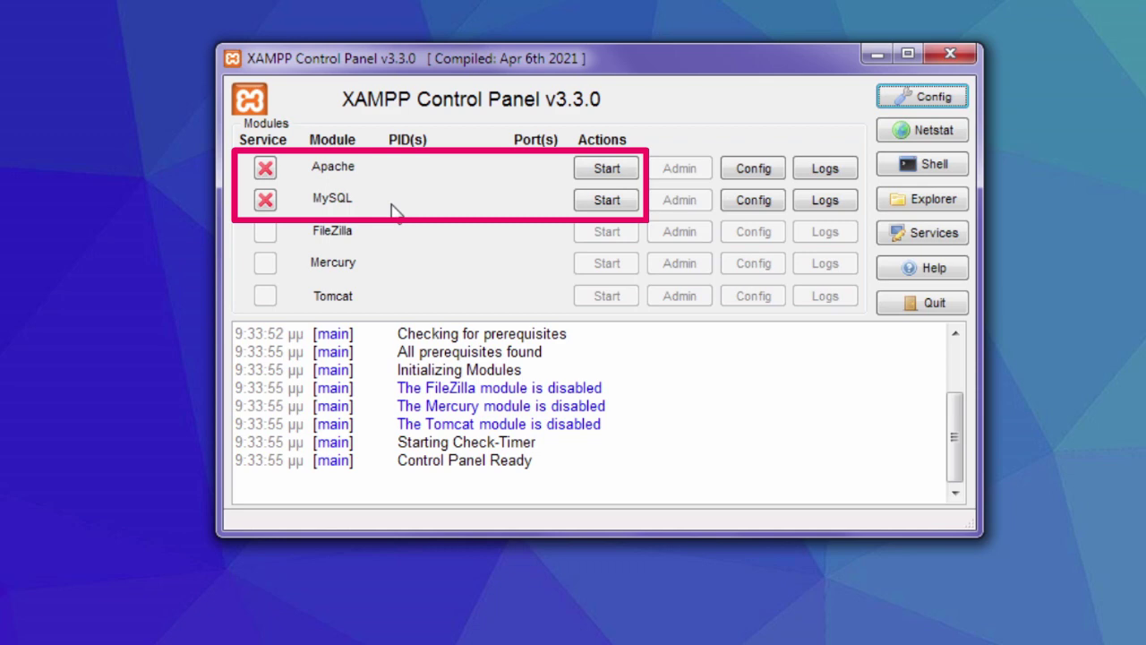
Step: Start the Apache and MySQL modules and look back through the Control Panel's log
click(608, 170)
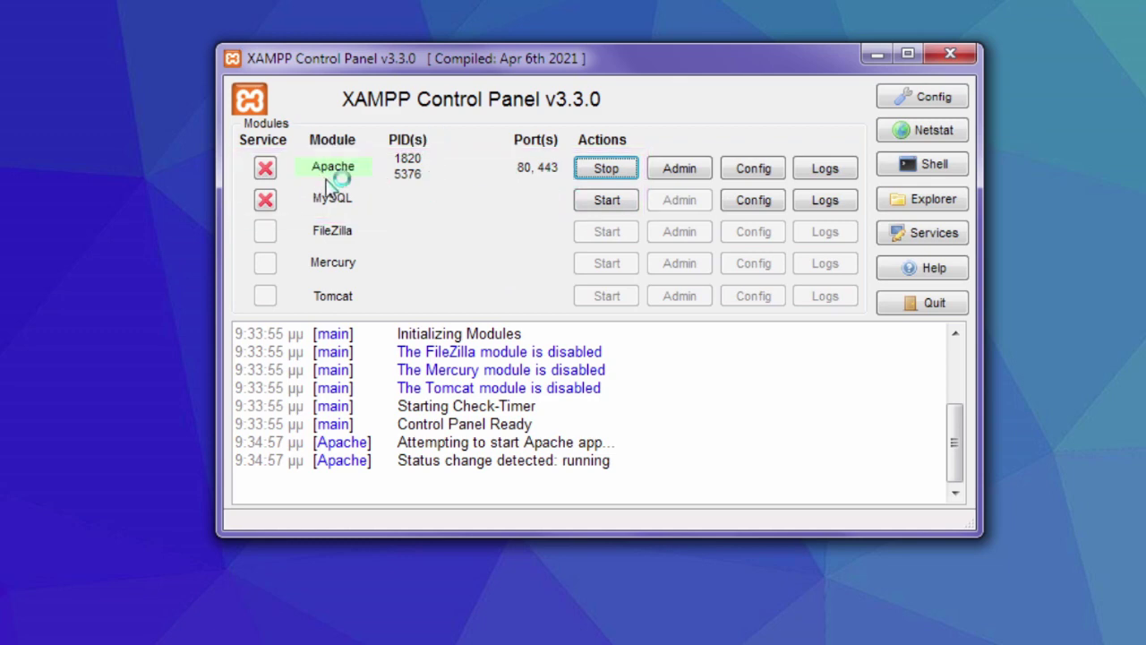
click(591, 204)
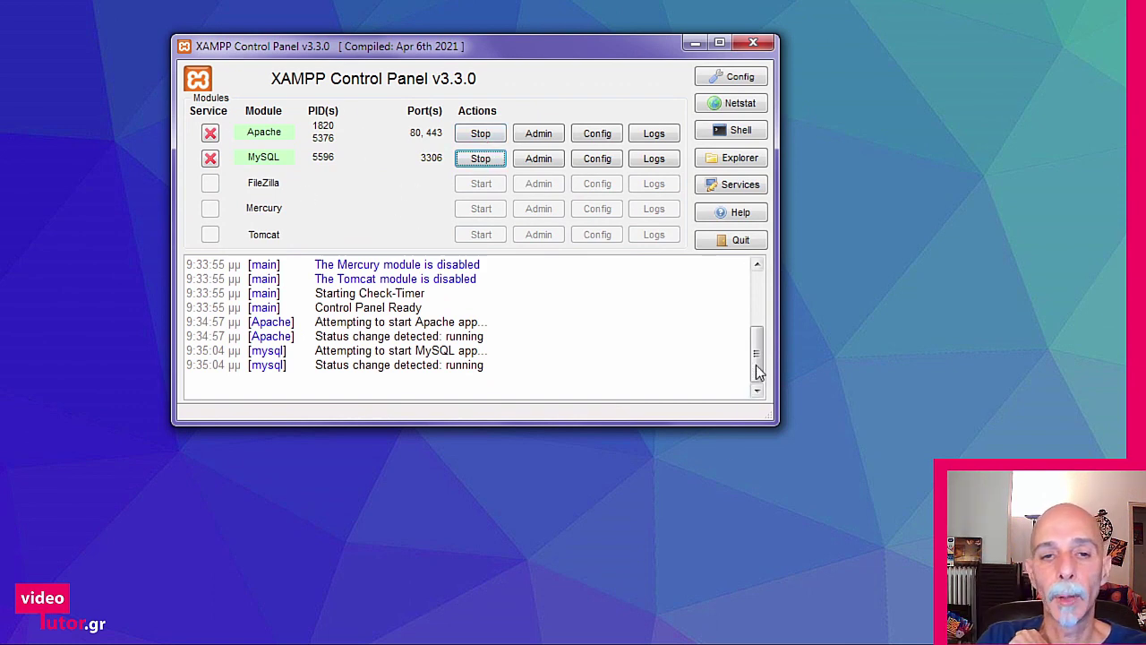
drag(757, 359, 757, 305)
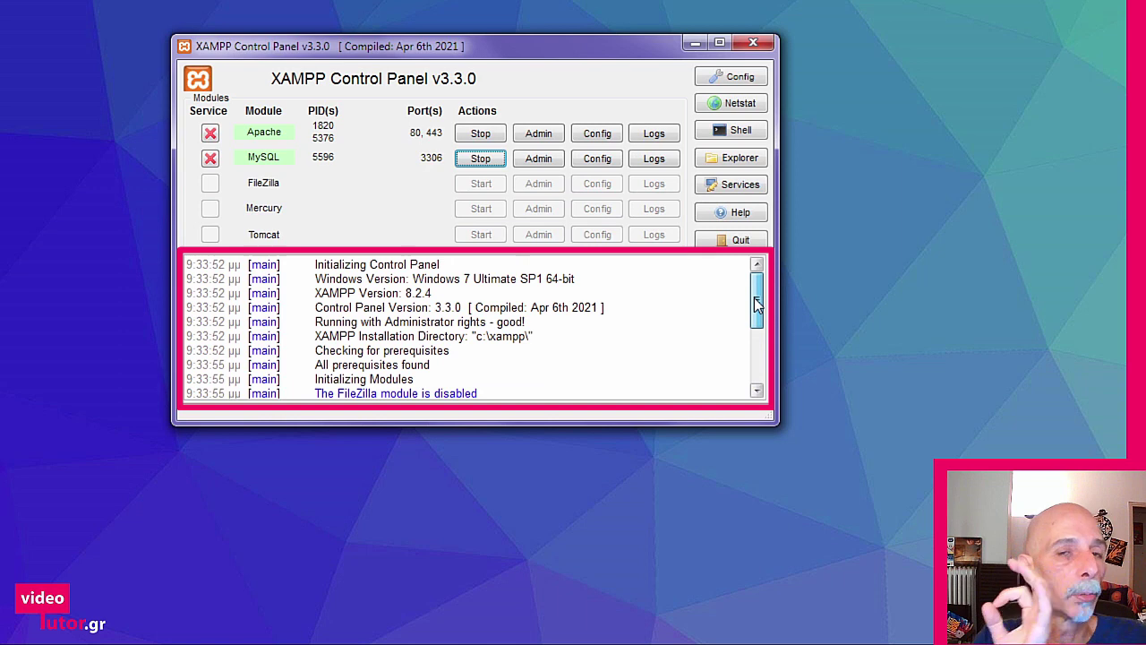
mouse_move(754, 304)
mouse_down()
mouse_move(757, 347)
mouse_move(757, 290)
mouse_up()
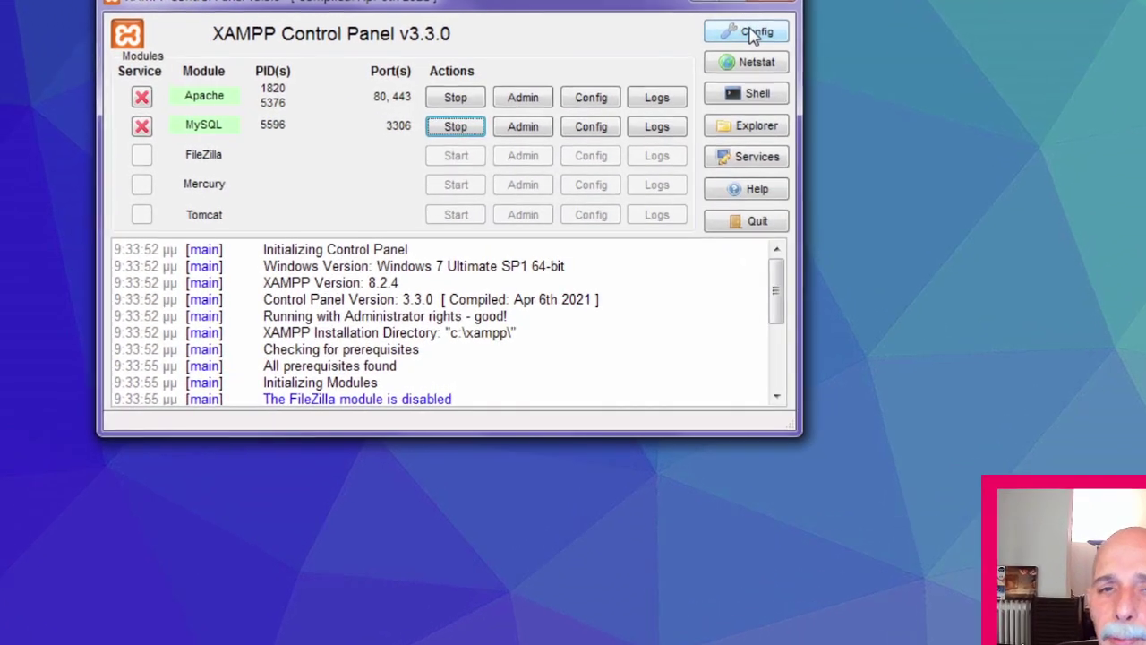
Step: Review the general configuration of the XAMPP Control Panel and leave it without saving
click(734, 78)
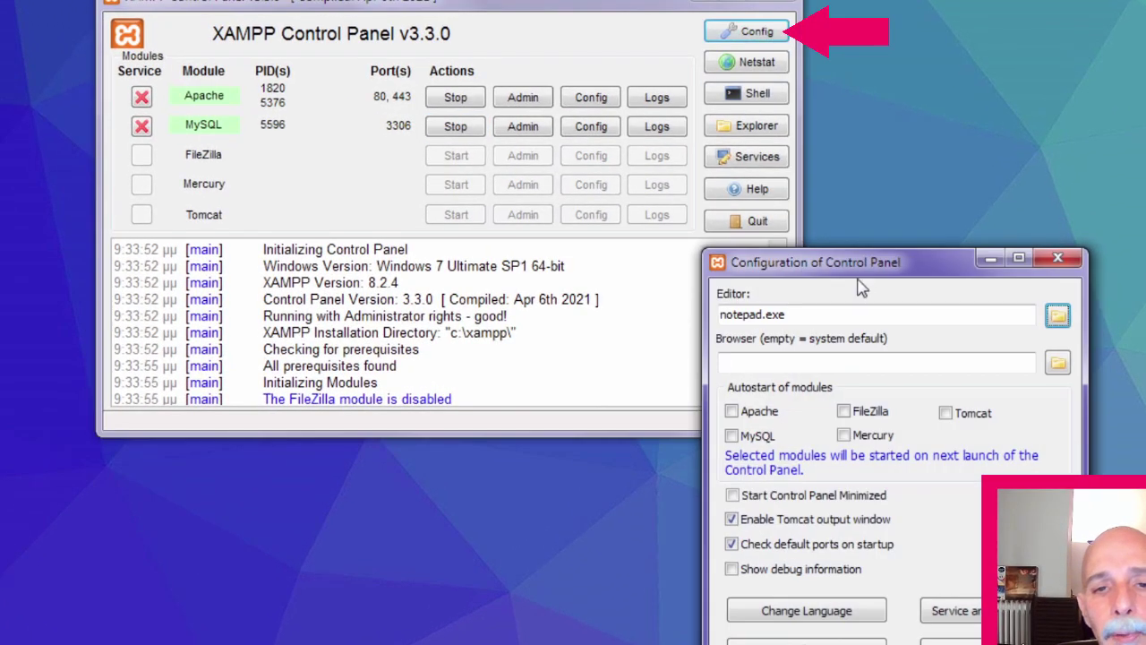
drag(858, 274, 672, 113)
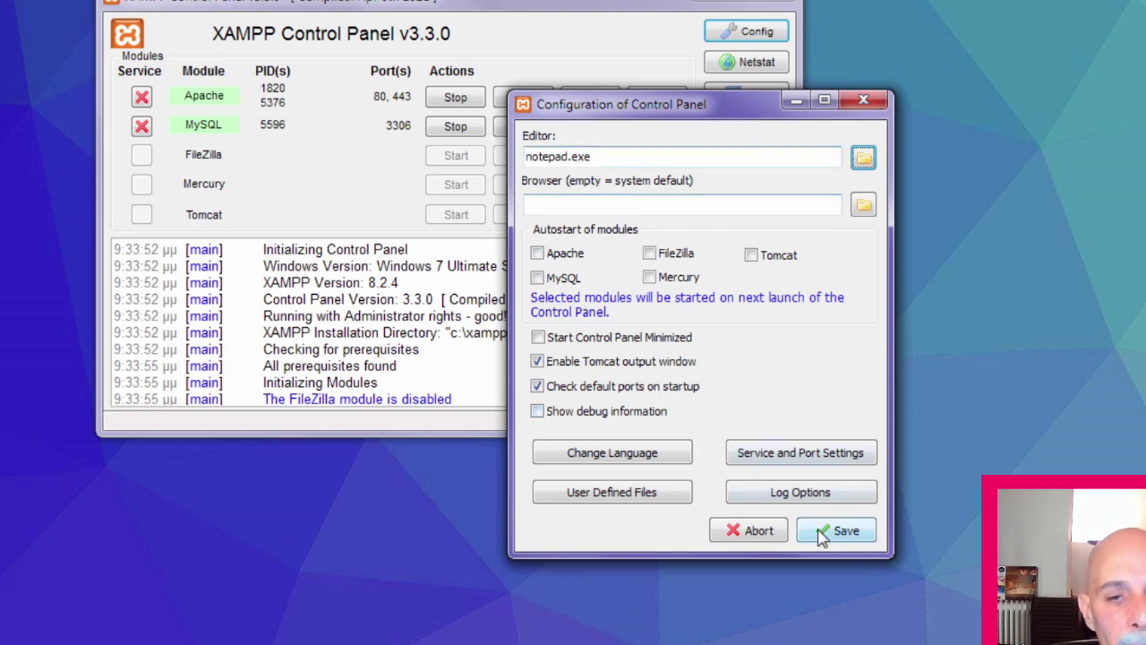
click(750, 532)
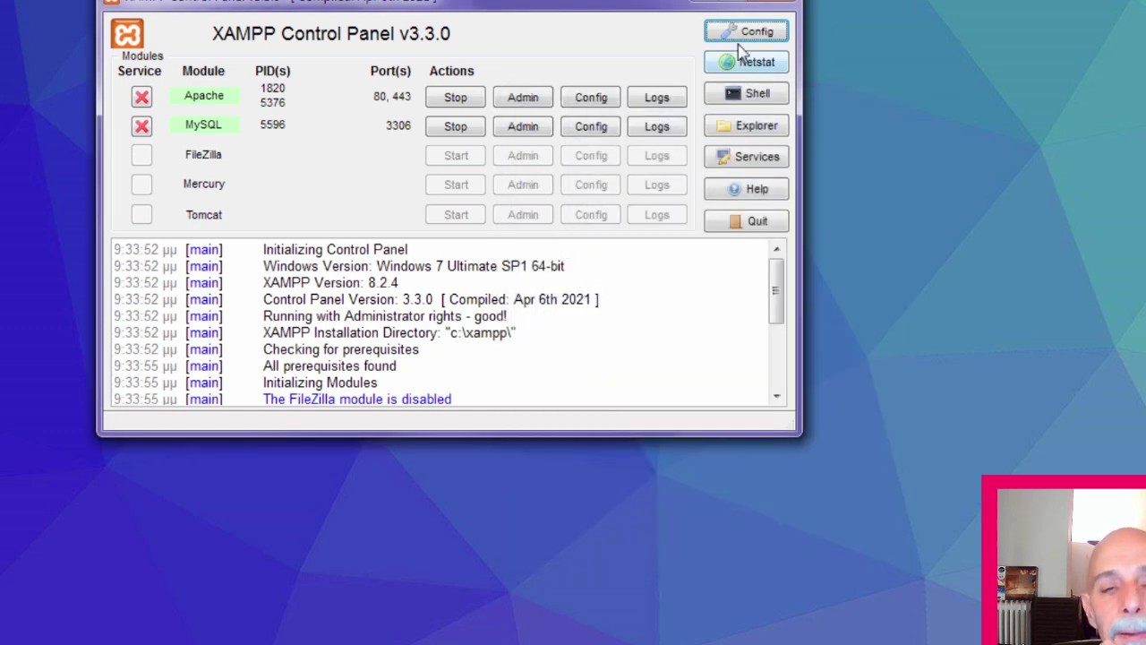
Step: Browse the XAMPP installation folder, look inside its htdocs folder, and close the file window
click(735, 130)
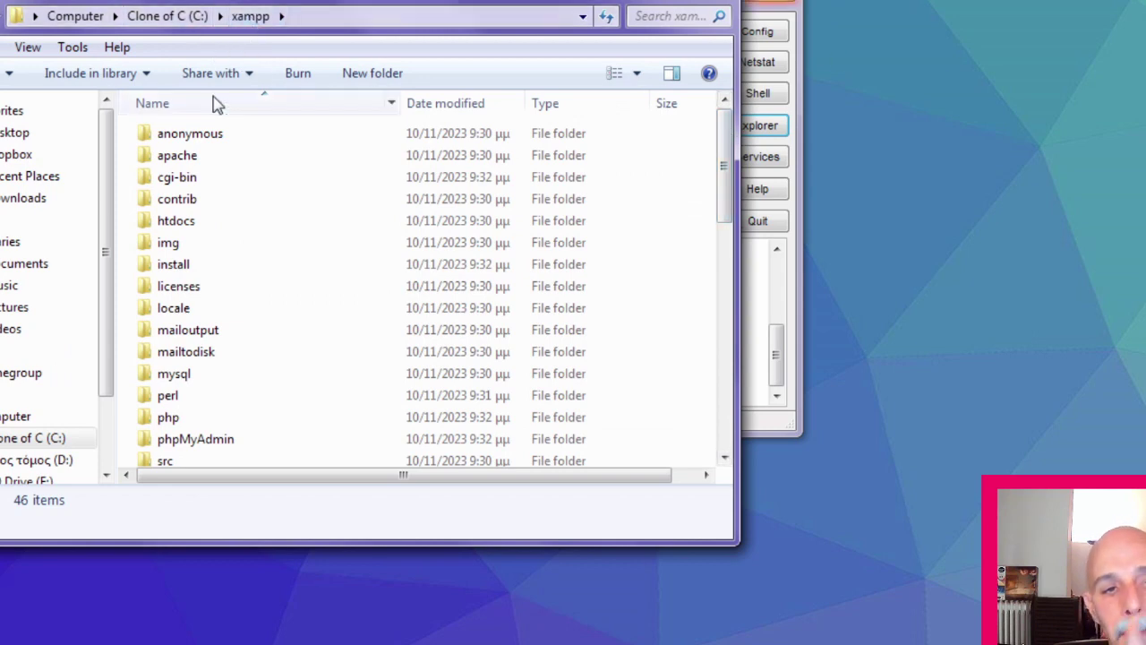
double_click(182, 231)
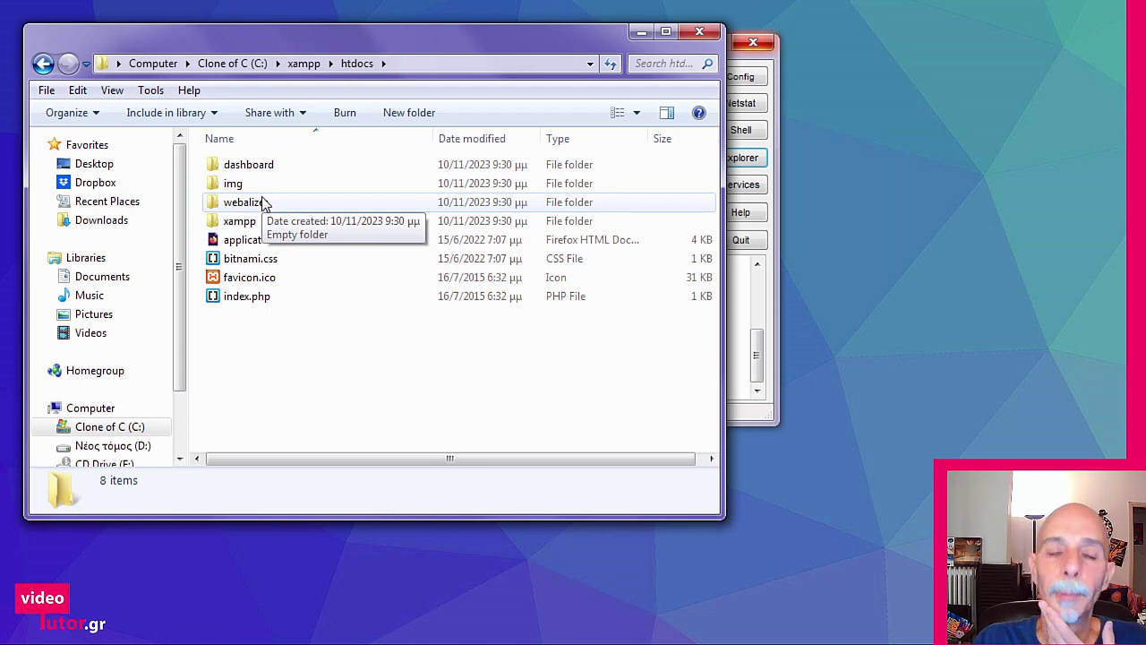
click(701, 33)
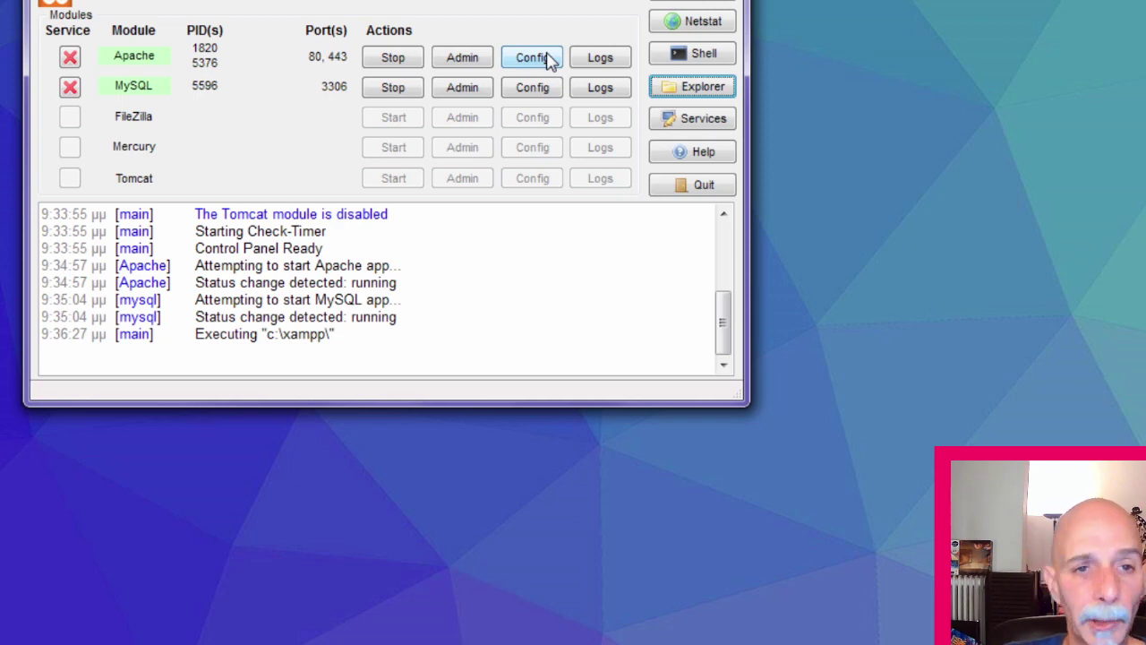
Step: View the php.ini configuration file of the Apache module in Notepad and close it
click(529, 63)
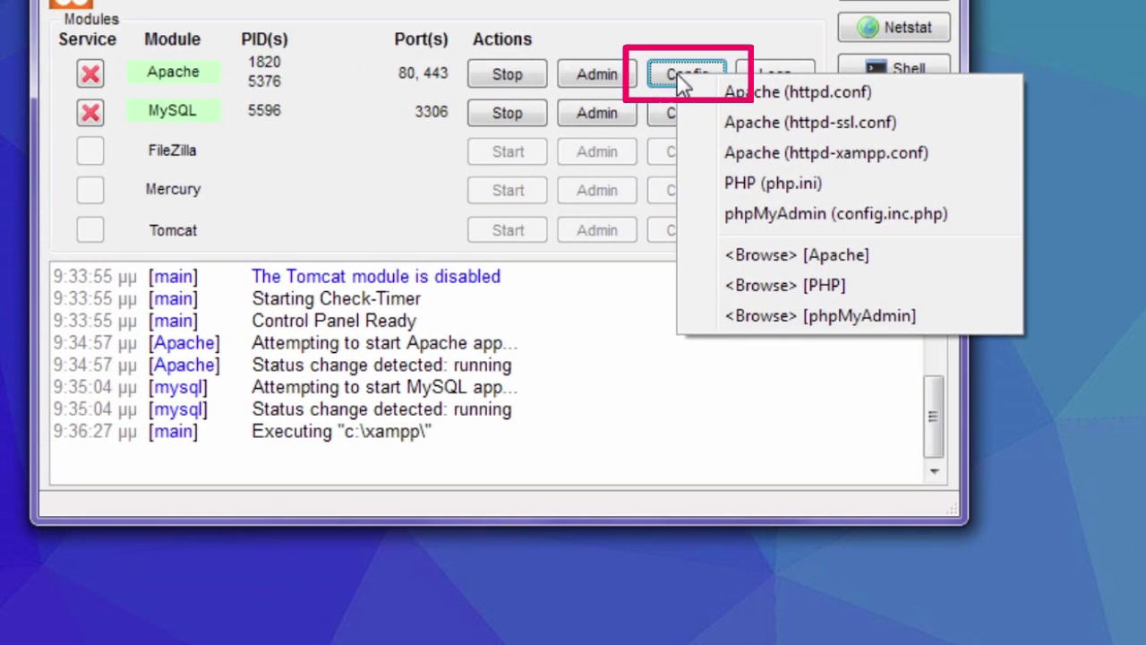
click(748, 184)
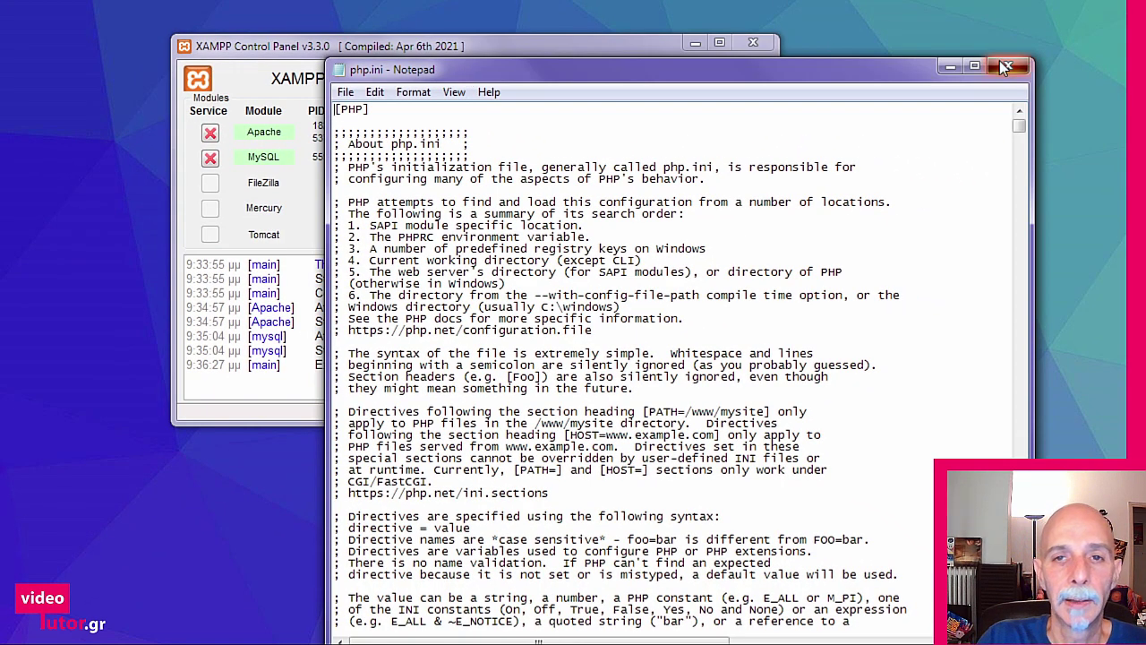
click(1005, 69)
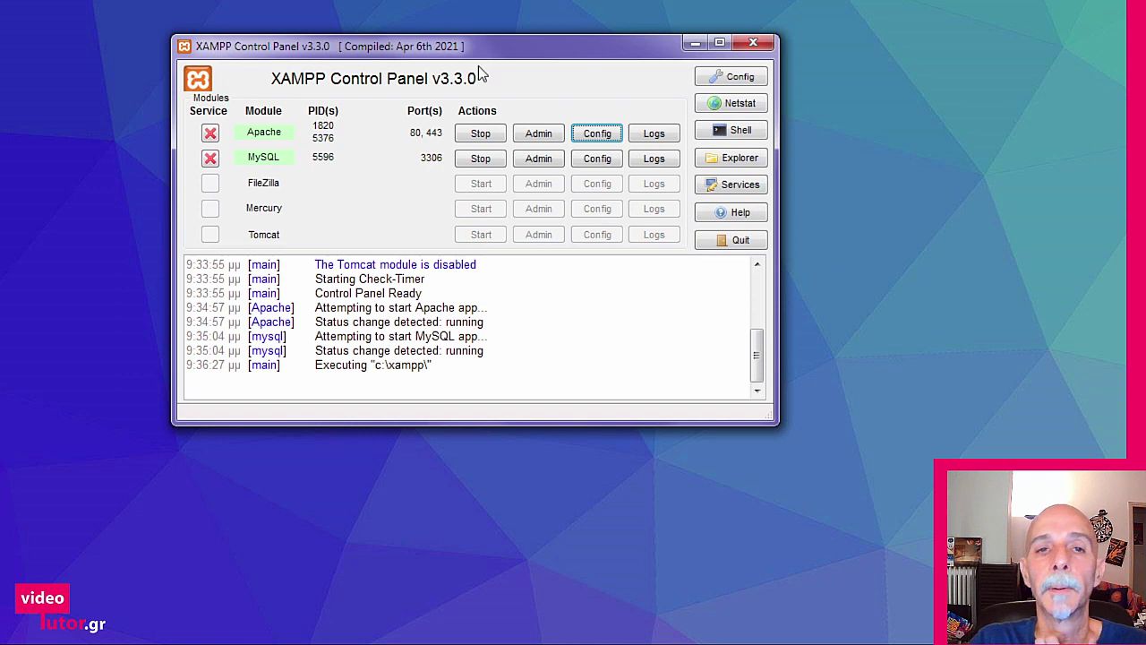
Step: Close the XAMPP Control Panel window and open the htdocs folder inside C:\xampp in Windows Explorer
click(761, 42)
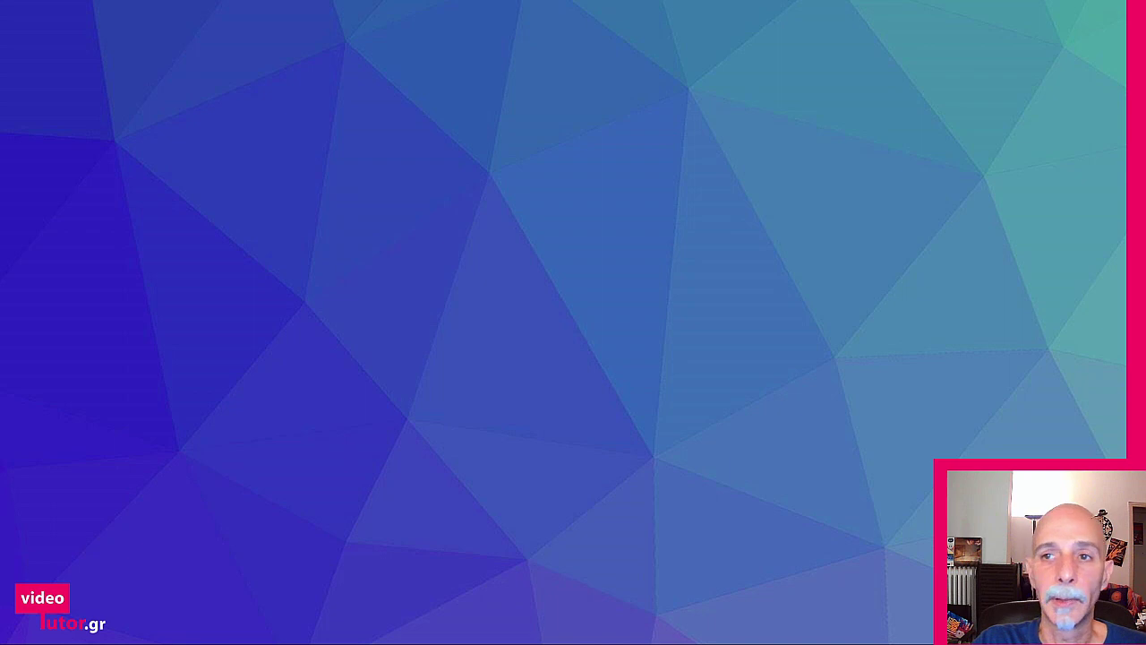
drag(1141, 38, 613, 31)
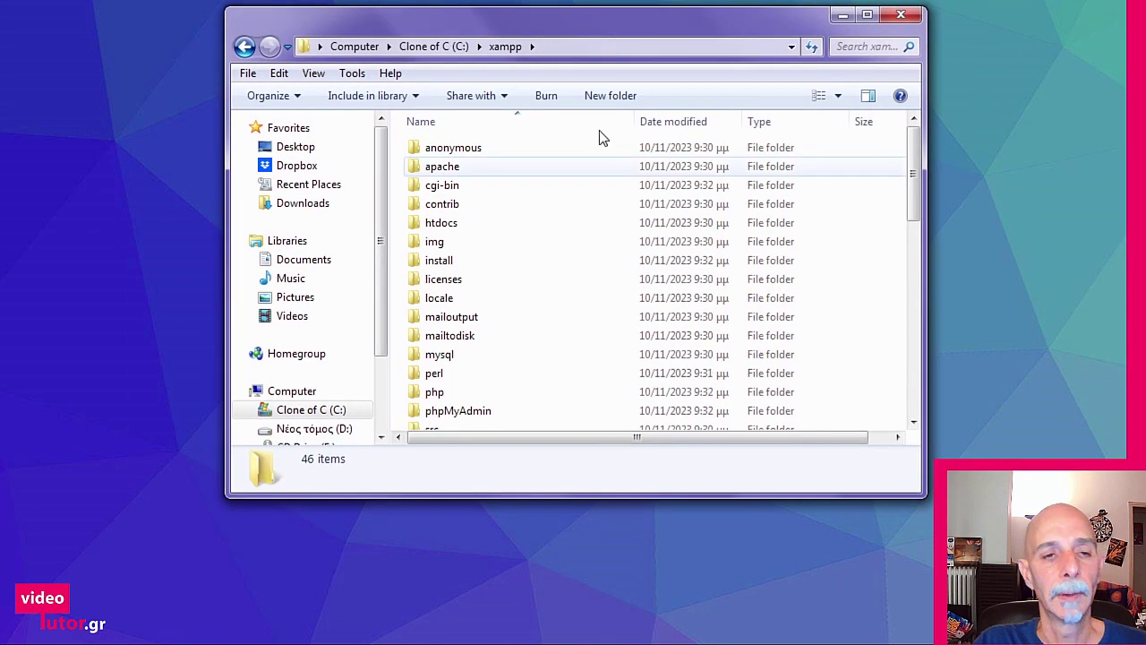
double_click(439, 223)
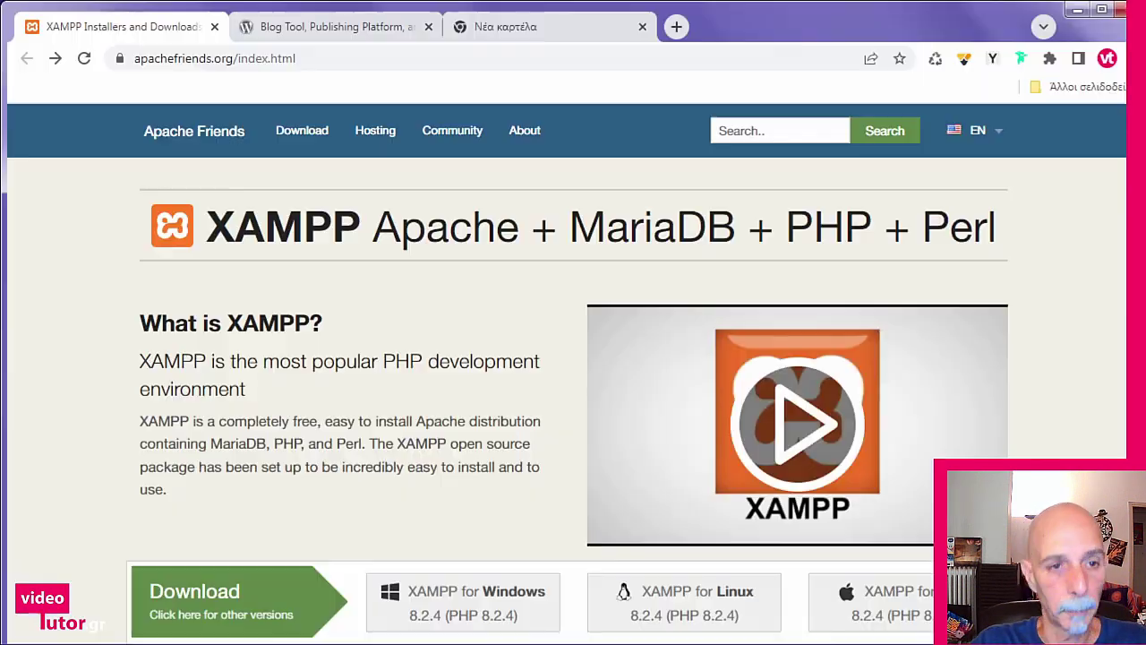
Step: Open localhost in the empty browser tab to load the local XAMPP welcome page
click(578, 29)
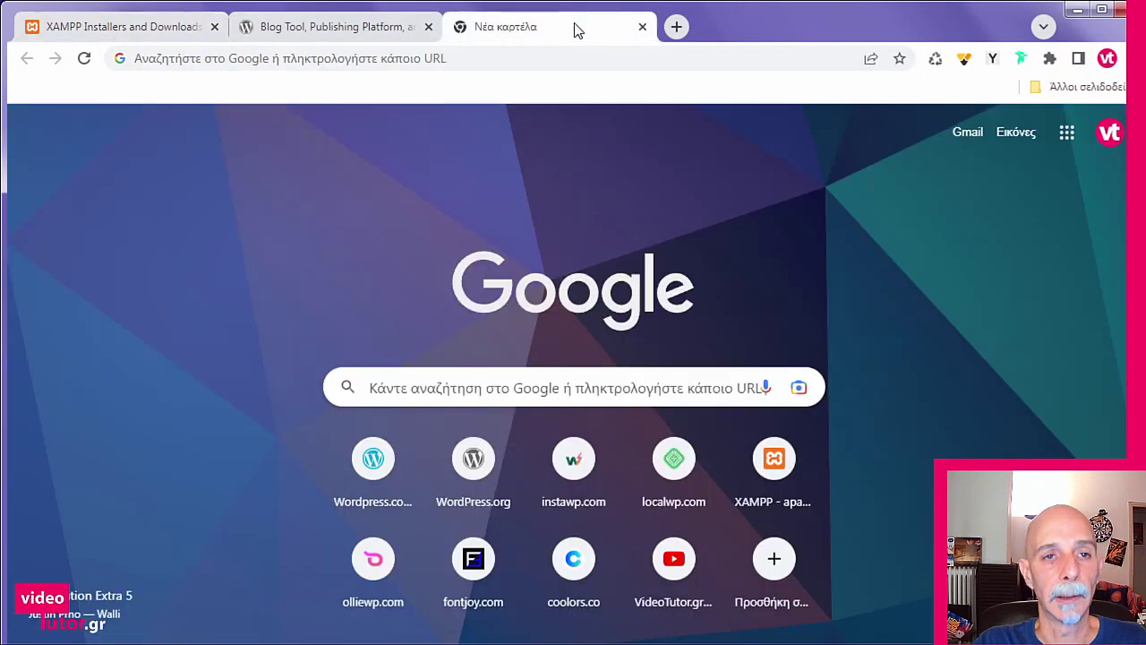
click(504, 56)
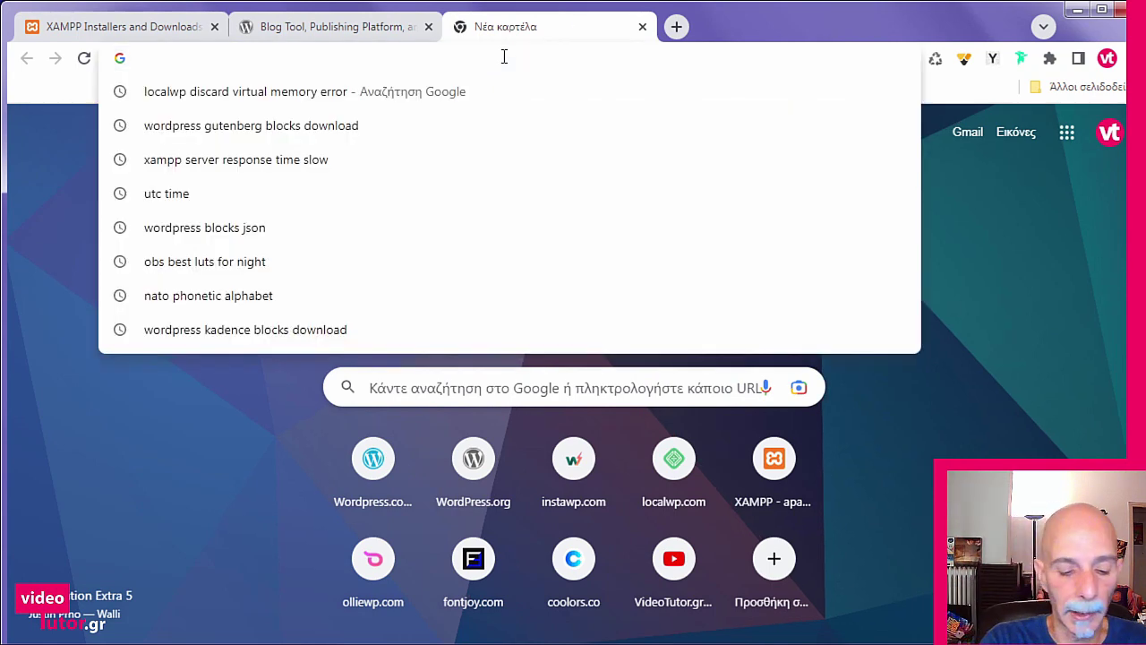
text(local)
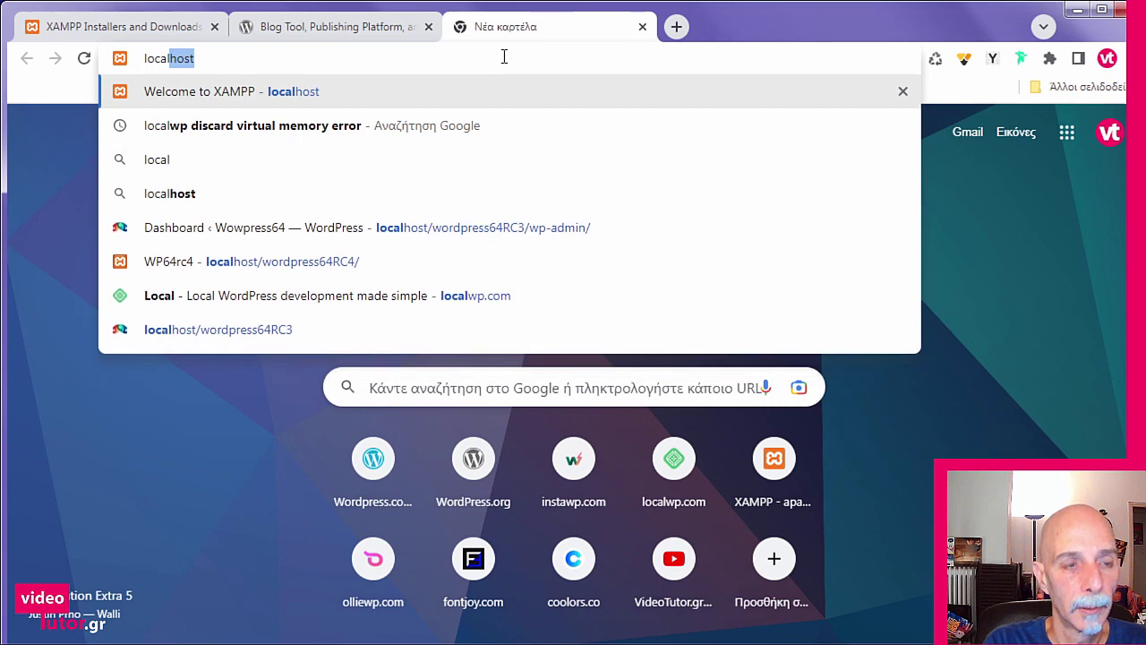
key(Return)
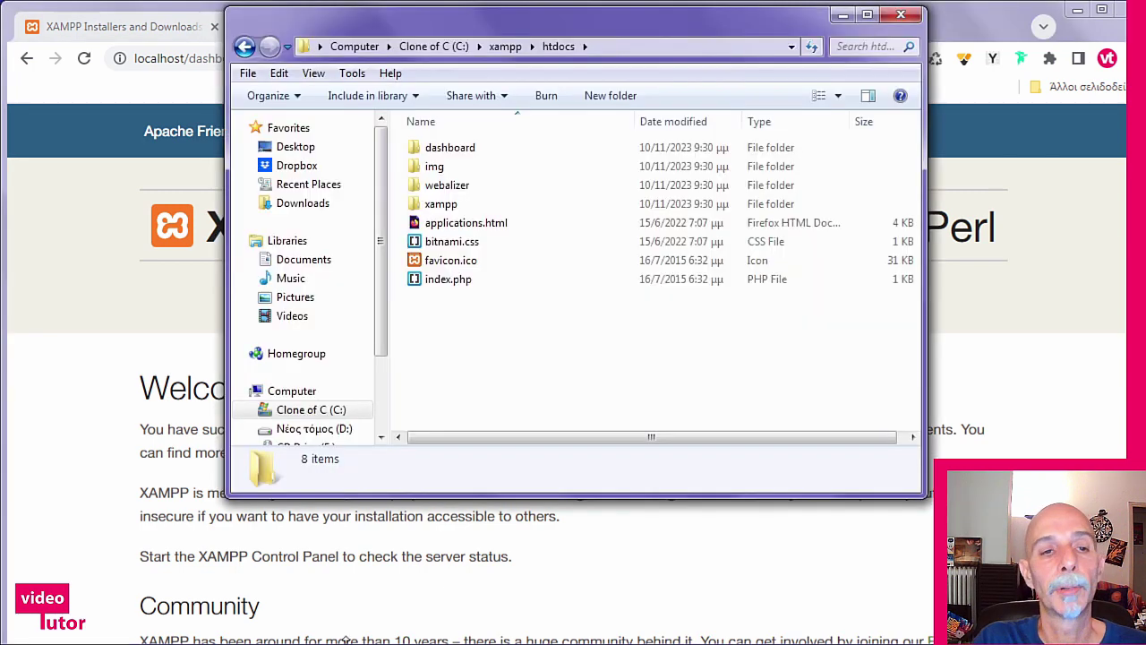
Step: Compare the localhost/dashboard address with index.php and the dashboard folder in htdocs, and check the XAMPP version on the welcome page
click(477, 282)
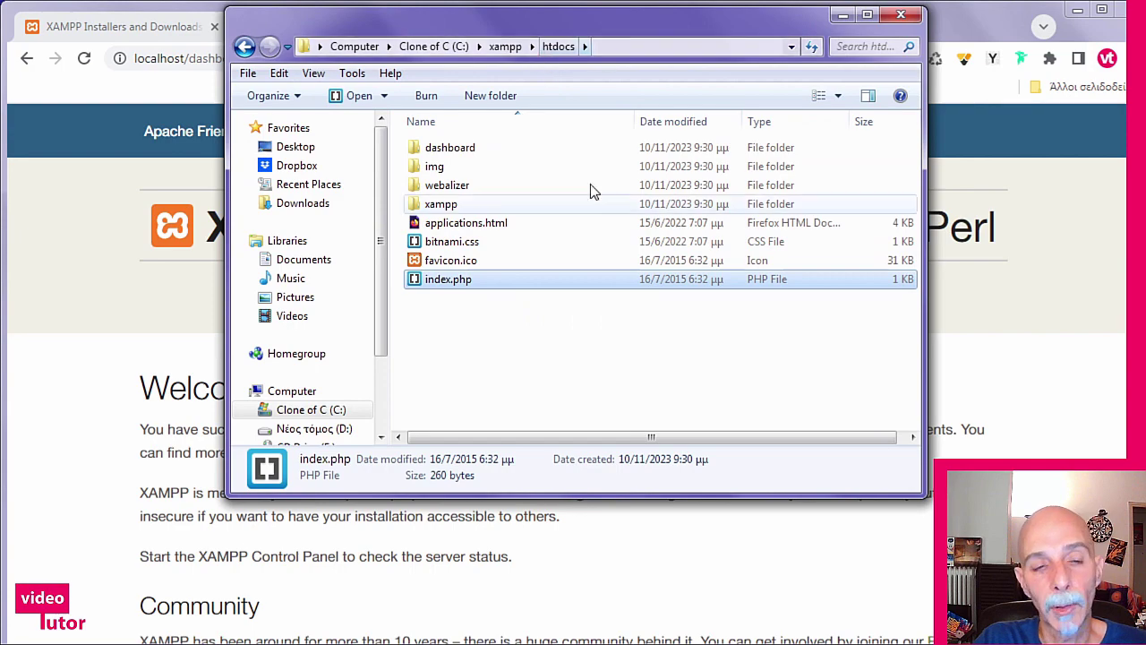
drag(538, 15, 603, 85)
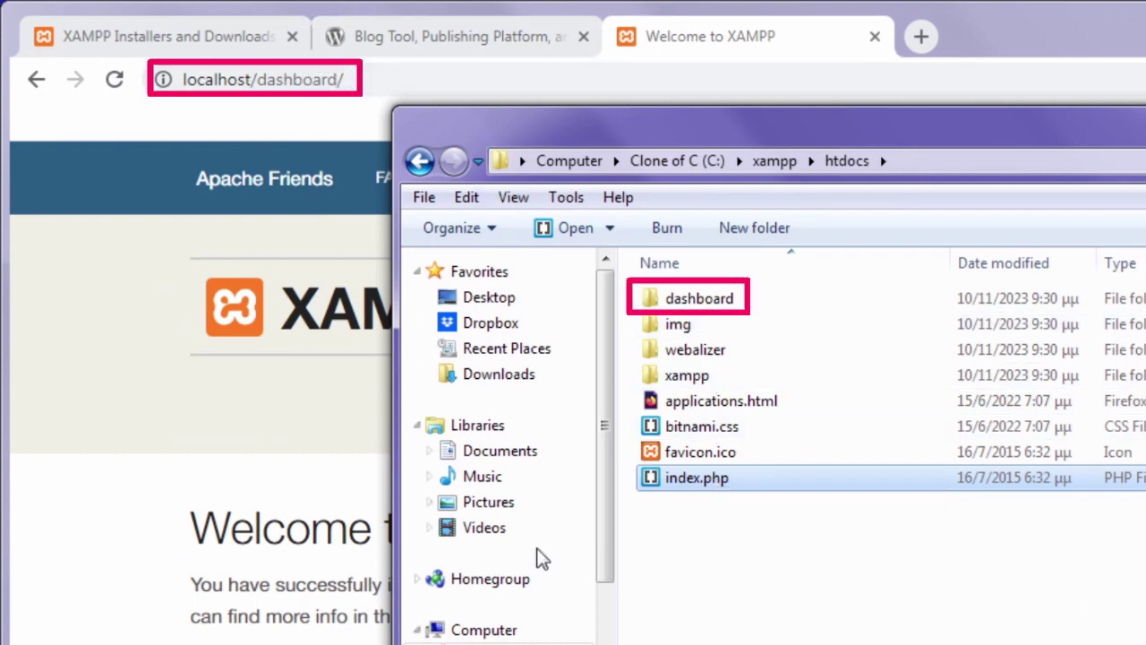
click(708, 305)
double_click(707, 305)
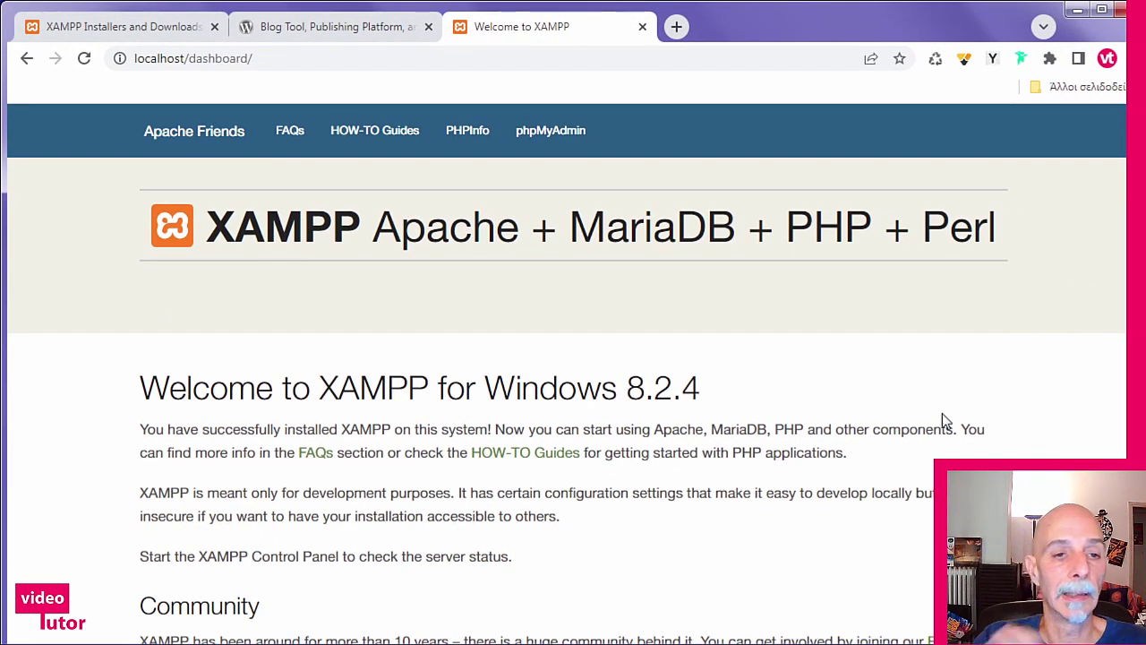
drag(628, 387, 716, 387)
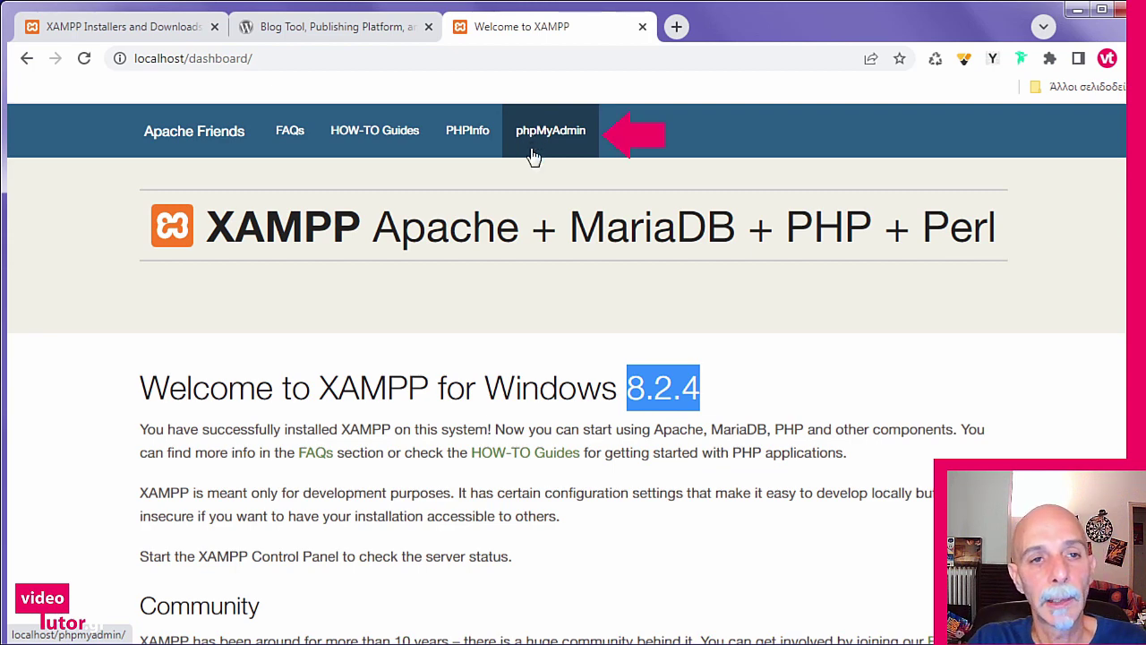
Step: Open phpMyAdmin from the XAMPP dashboard and create a new database named wowpress64 with the utf8mb4_general_ci collation
click(542, 132)
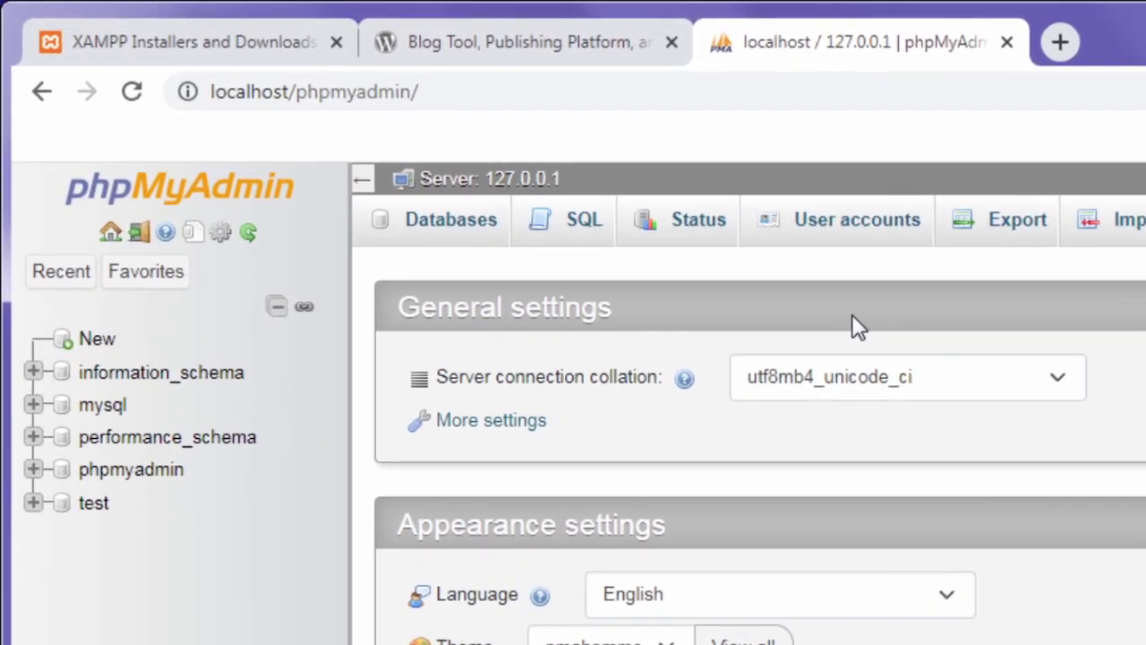
click(96, 342)
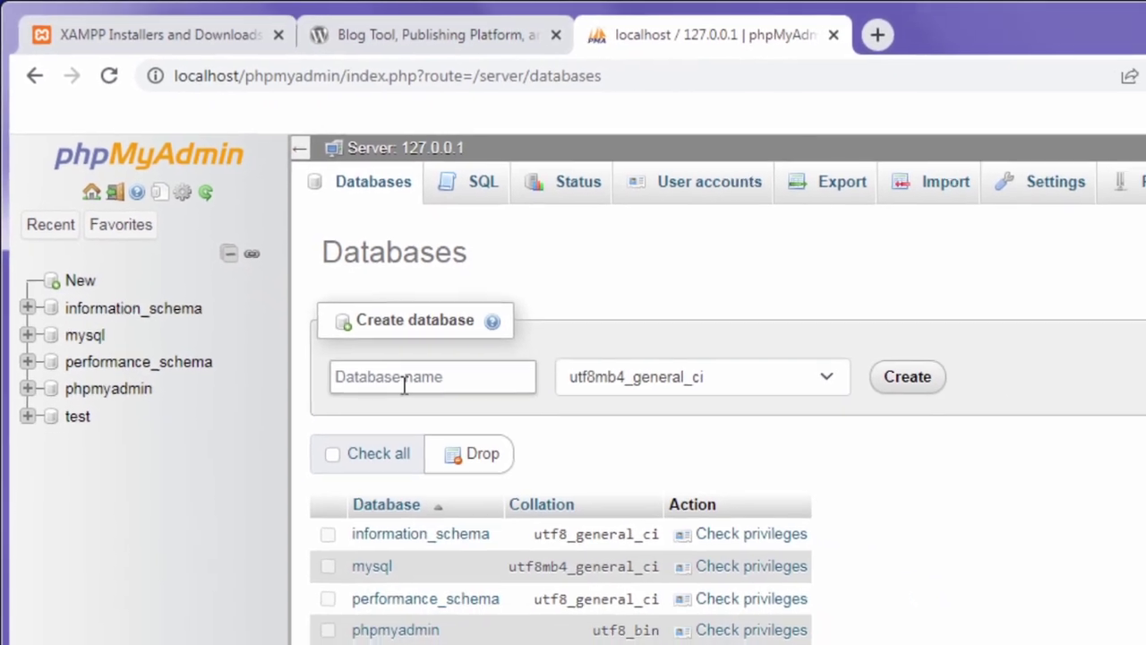
click(490, 455)
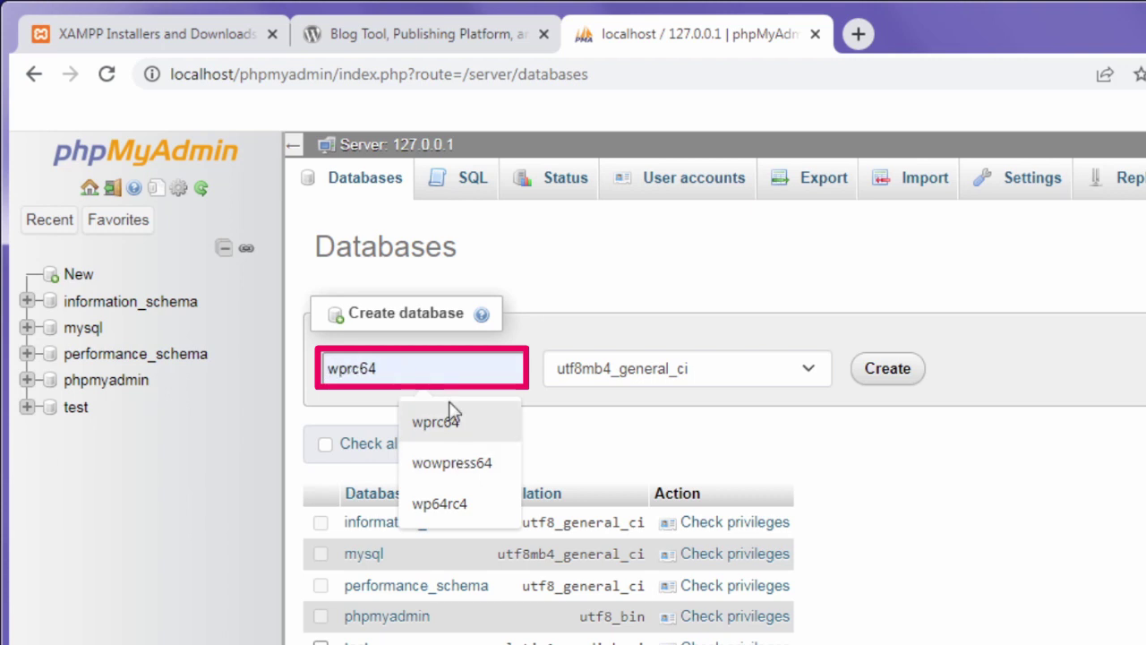
click(466, 469)
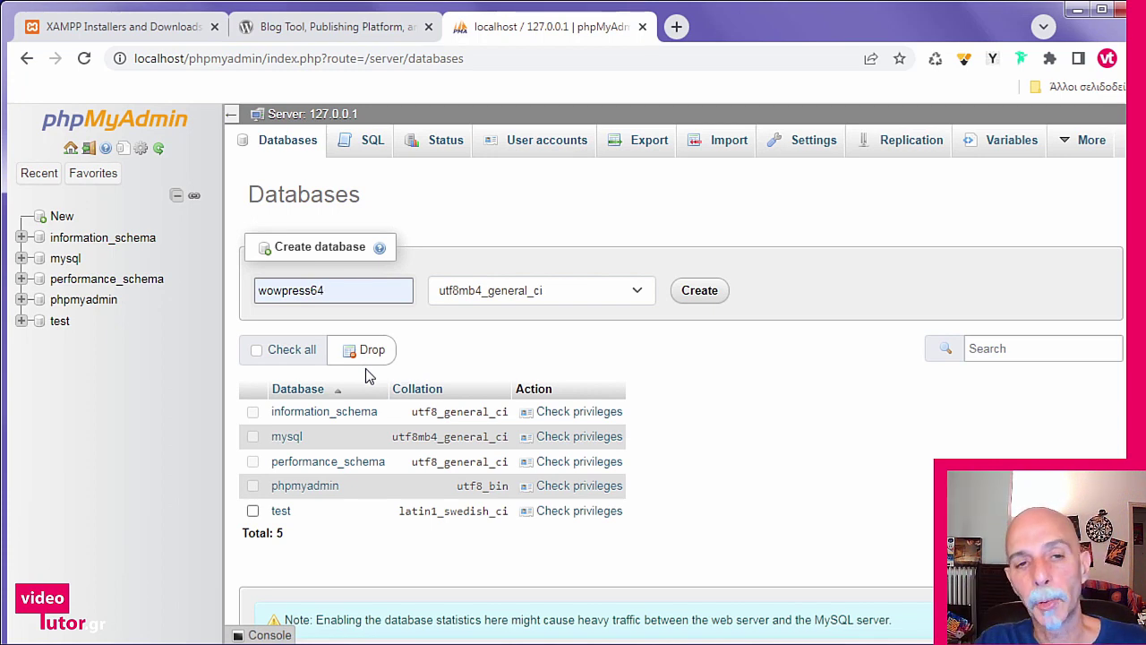
click(691, 292)
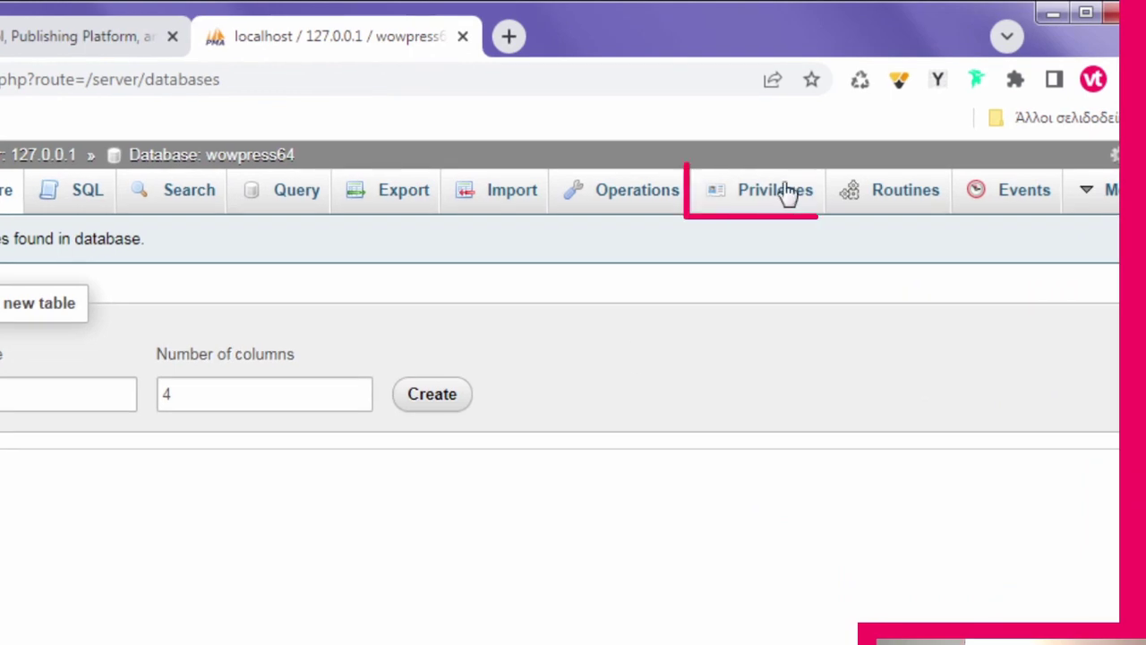
Step: Review the user privileges and the available operations of the wowpress64 database in phpMyAdmin
click(785, 190)
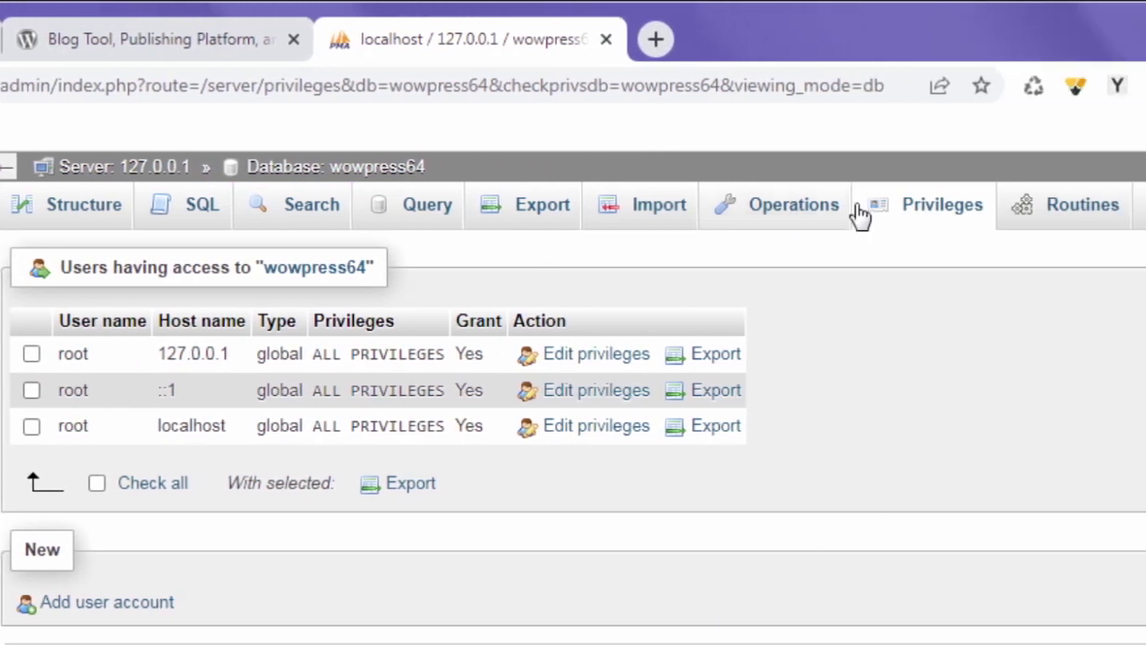
click(817, 208)
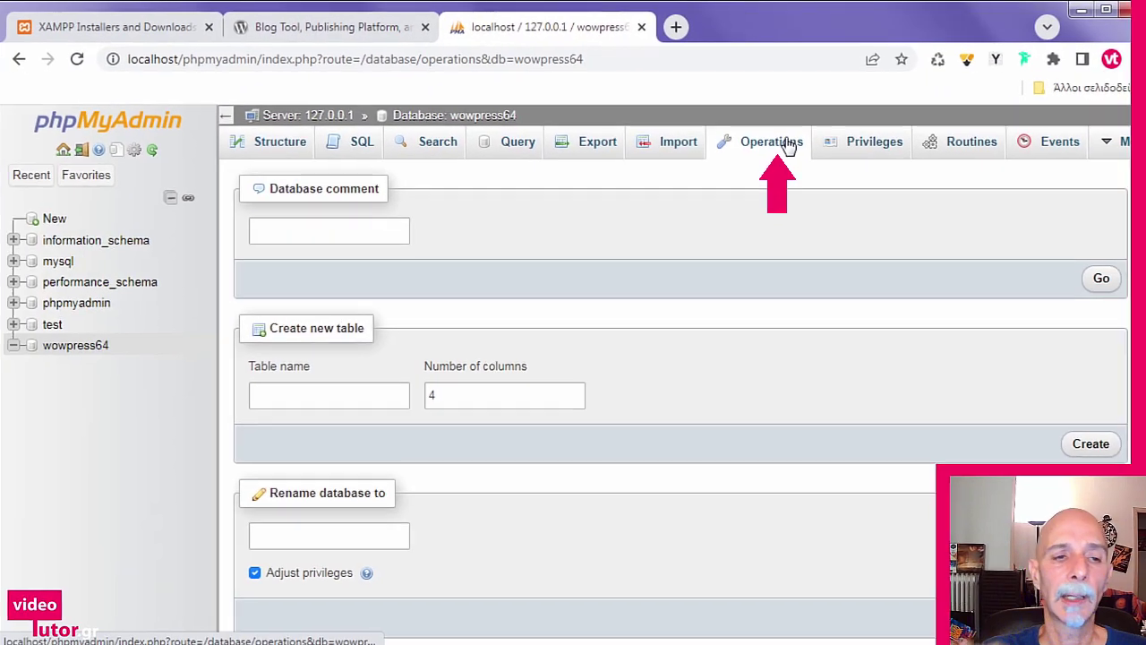
scroll(831, 302, down, 3)
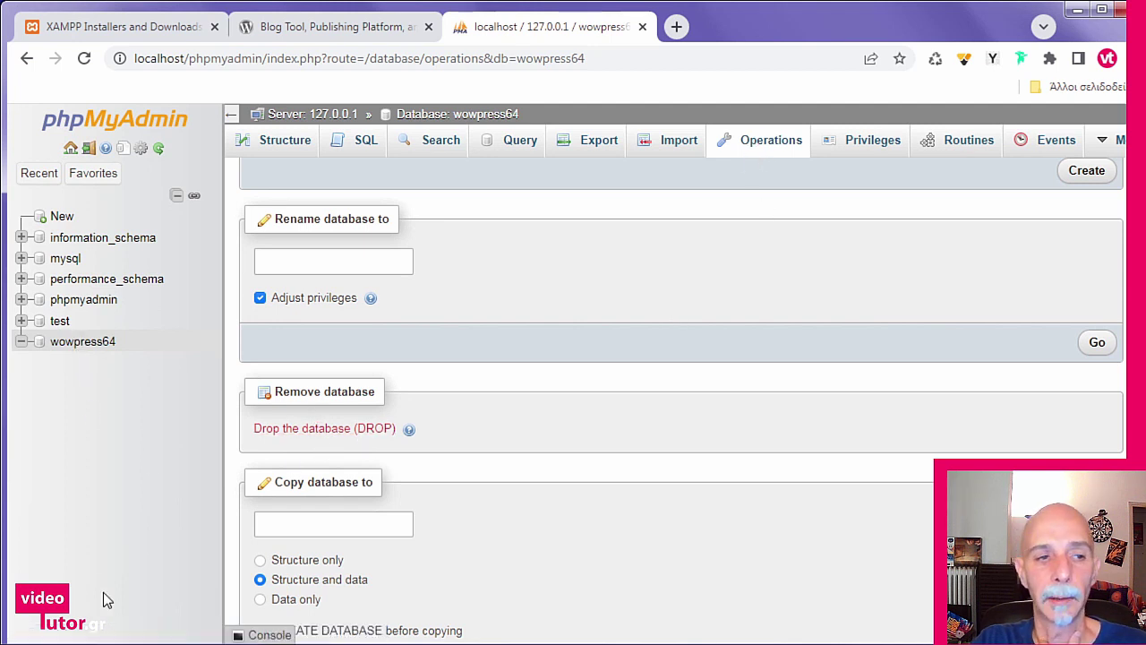
click(82, 342)
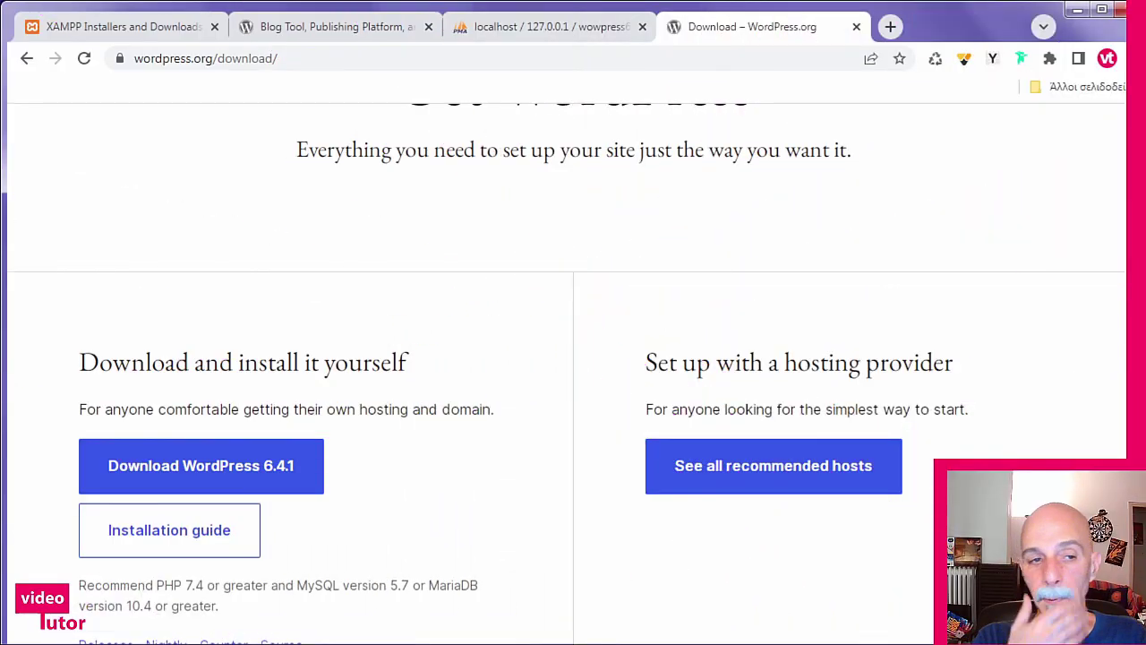
Step: Open the Get WordPress page on wordpress.org and locate the WordPress 6.4.1 download
scroll(752, 523, up, 2)
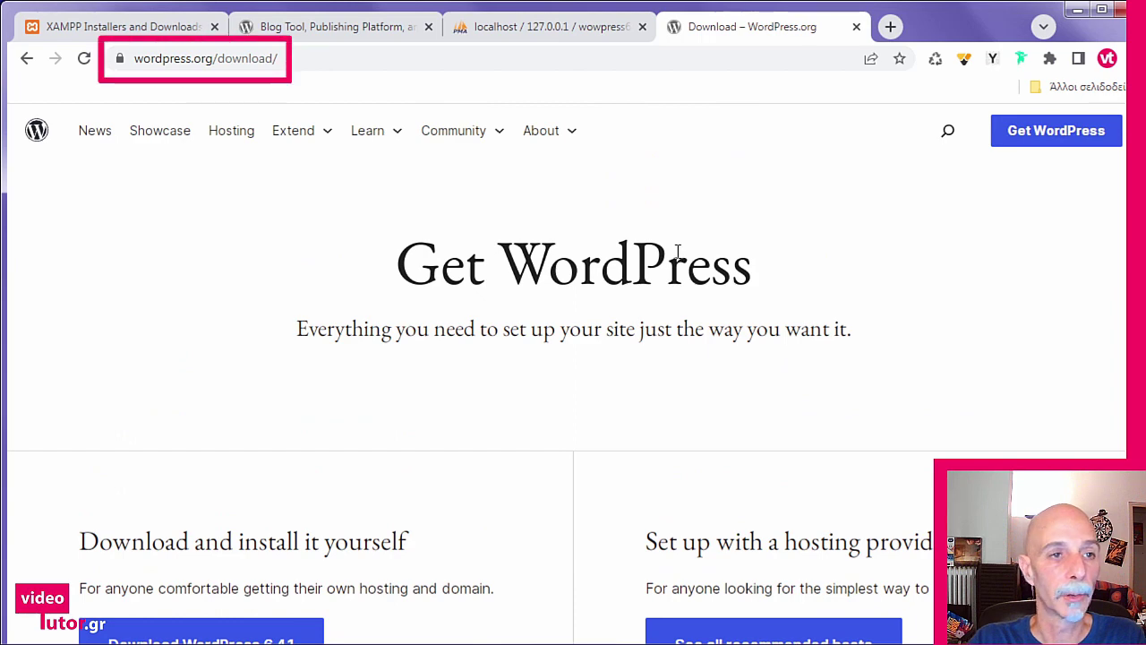
click(1009, 133)
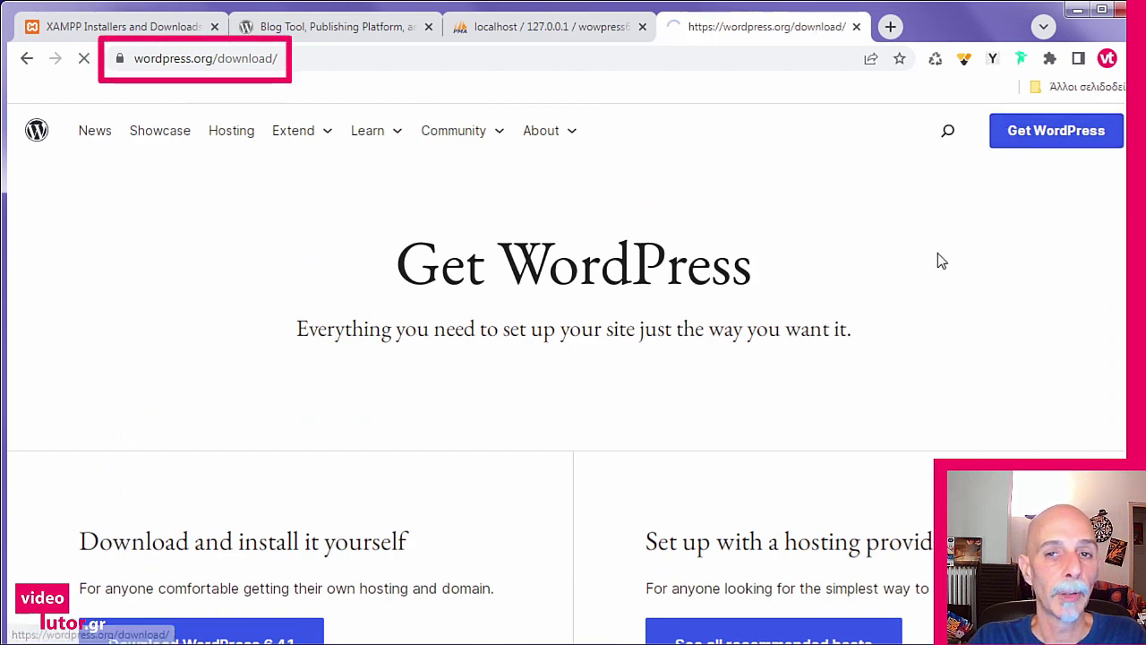
scroll(320, 435, down, 3)
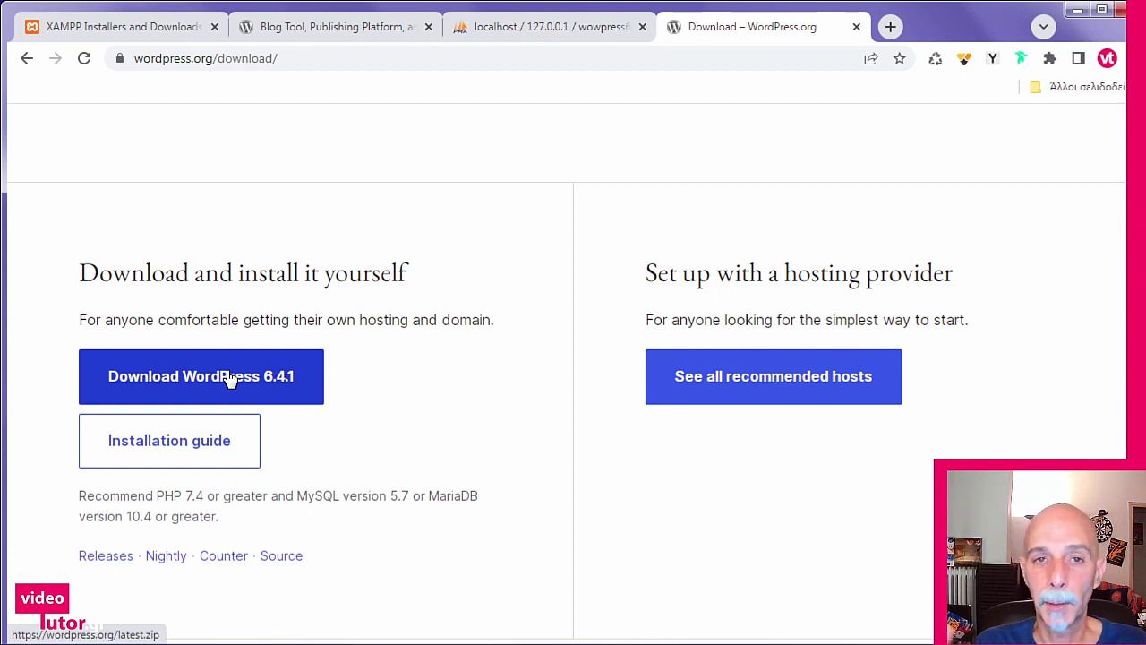
Step: Minimize the browser and reopen the htdocs folder by way of C:\xampp in Windows Explorer
click(1079, 13)
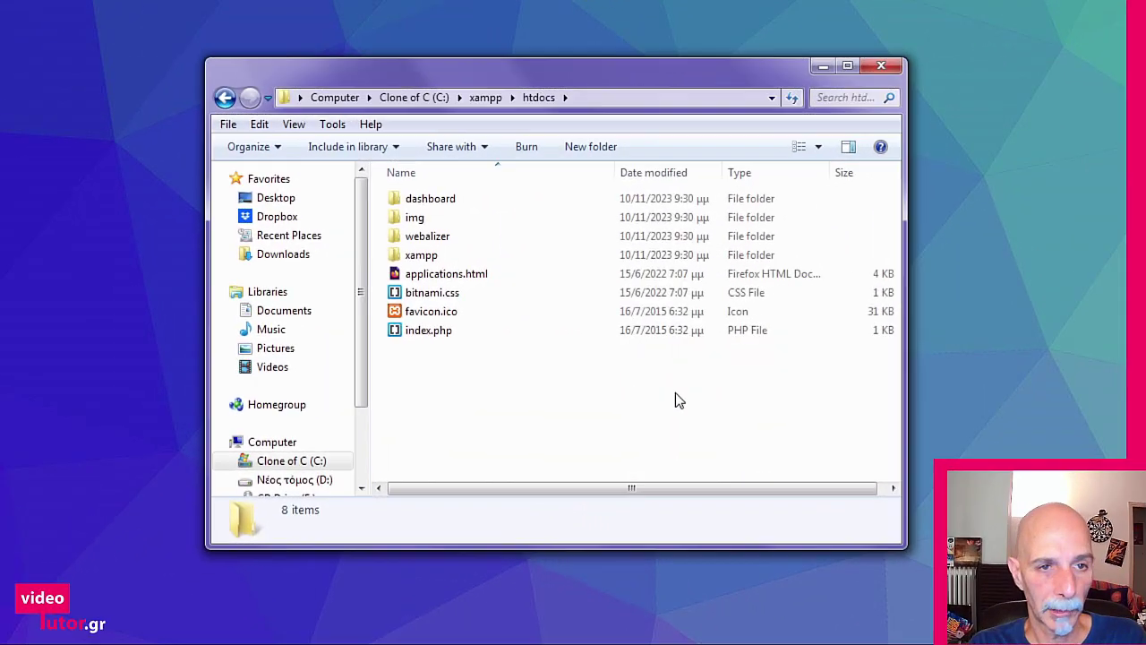
click(420, 100)
double_click(436, 461)
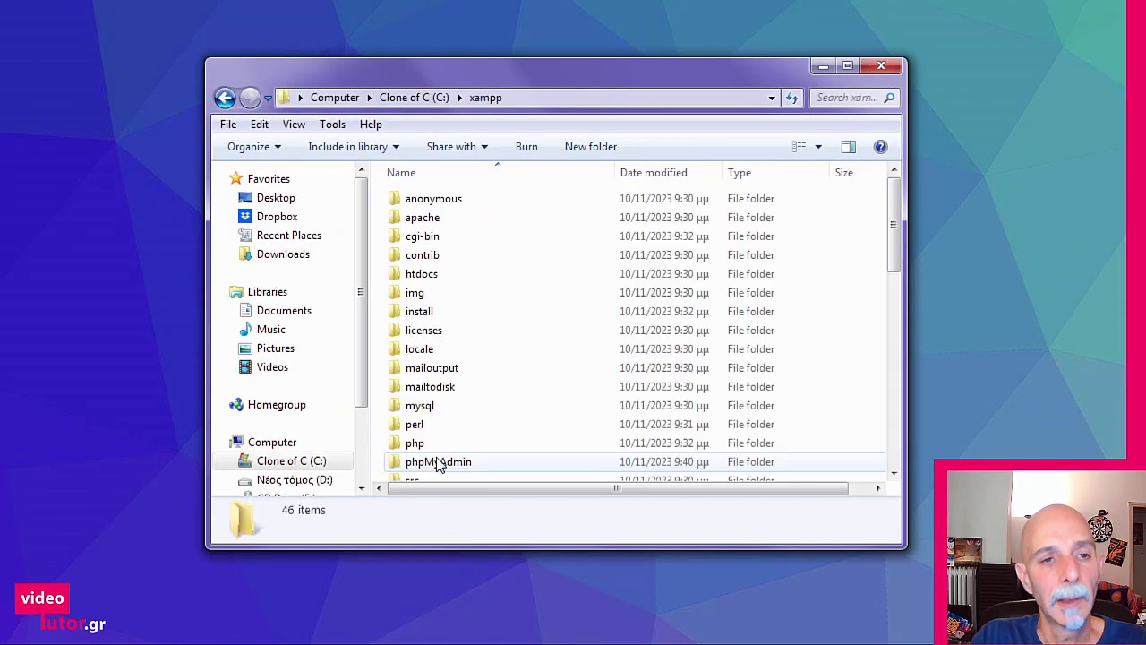
double_click(417, 269)
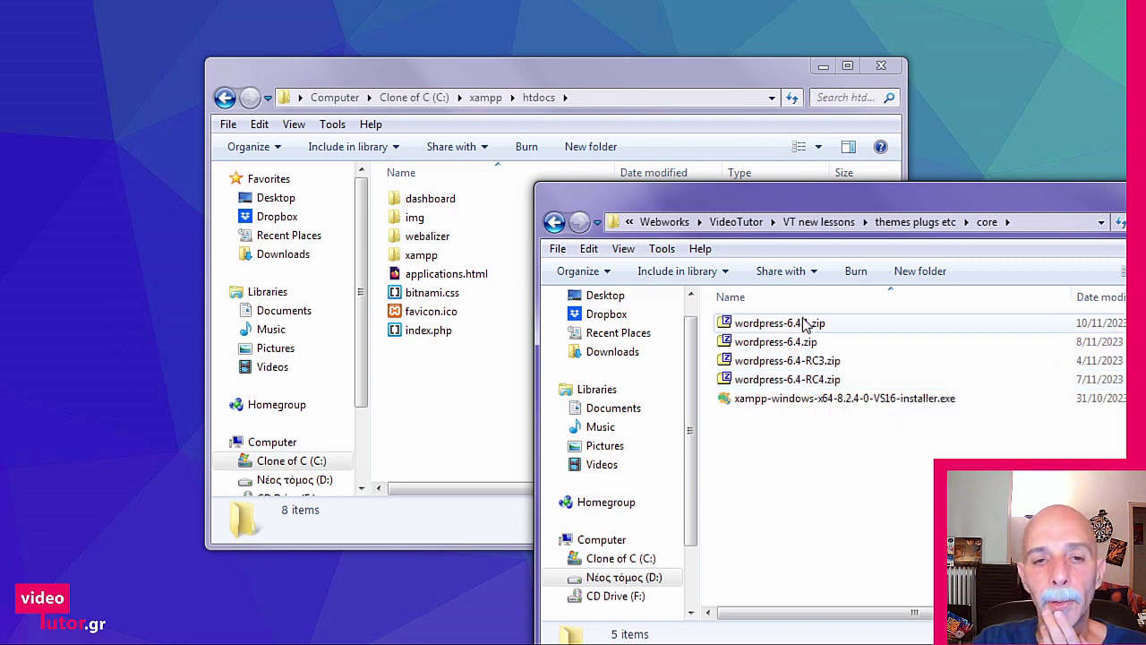
Step: Open wordpress-6.4.1.zip from the core folder in 7-Zip, look inside its wordpress folder, and return to the archive root
click(842, 326)
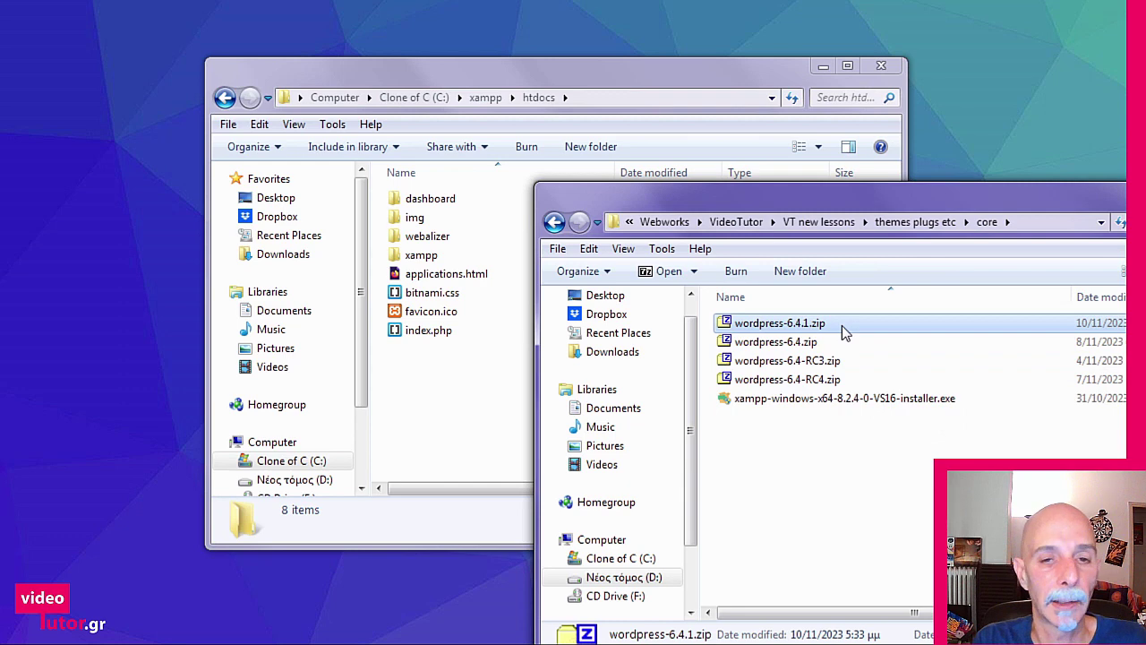
double_click(842, 325)
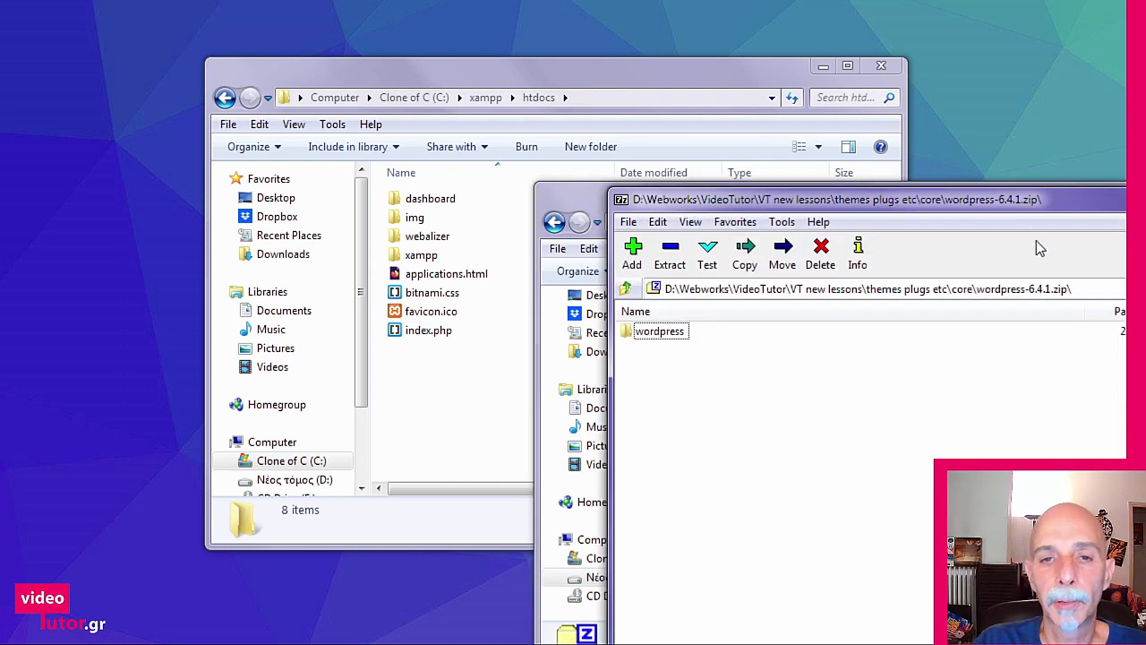
key(alt+F4)
key(alt+F4)
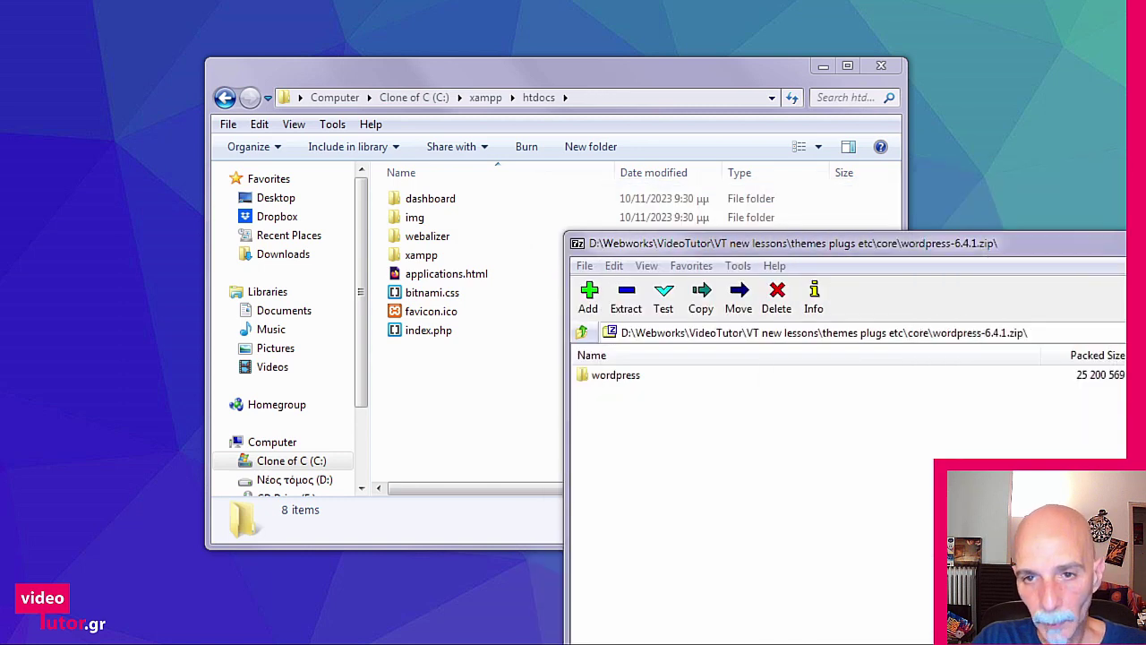
drag(979, 244, 985, 181)
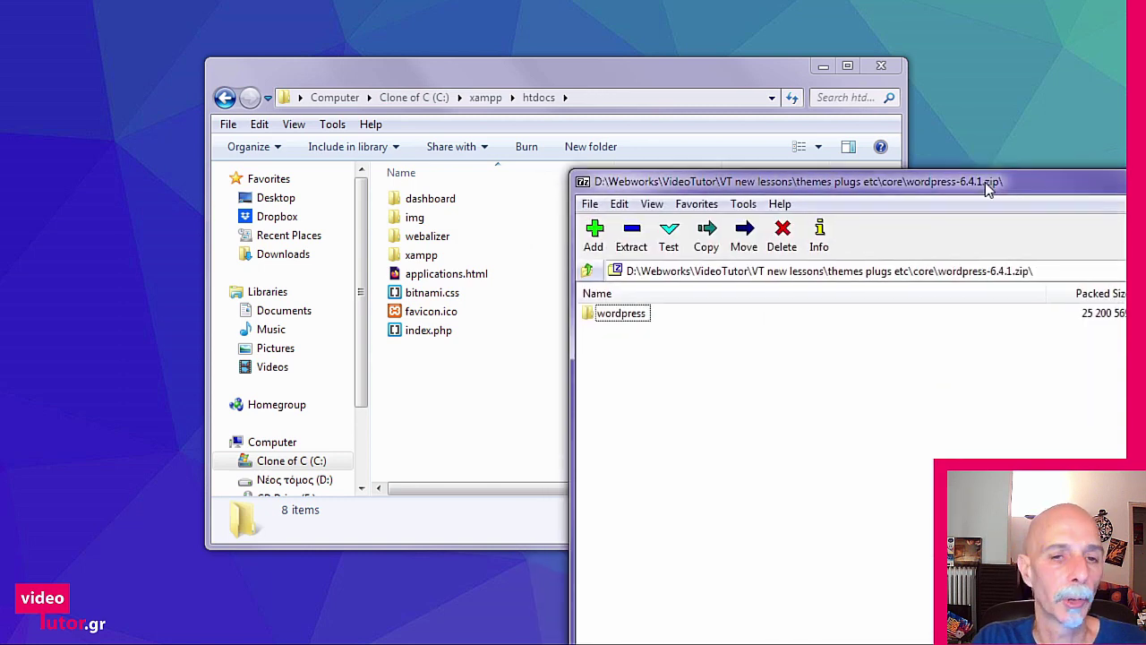
double_click(618, 315)
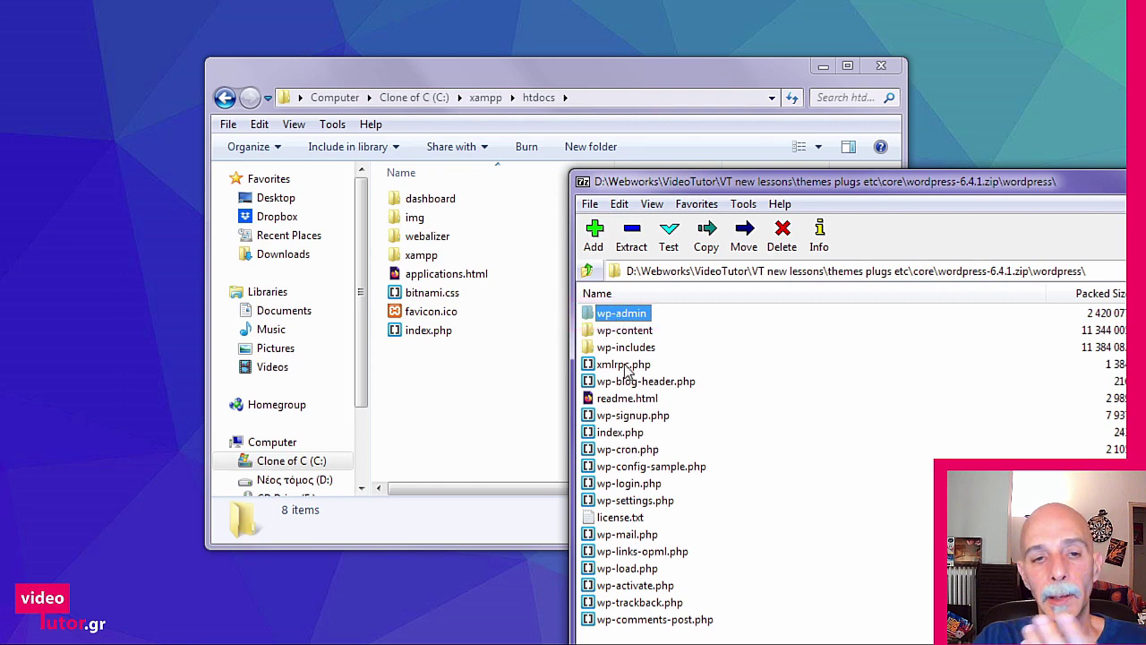
click(586, 271)
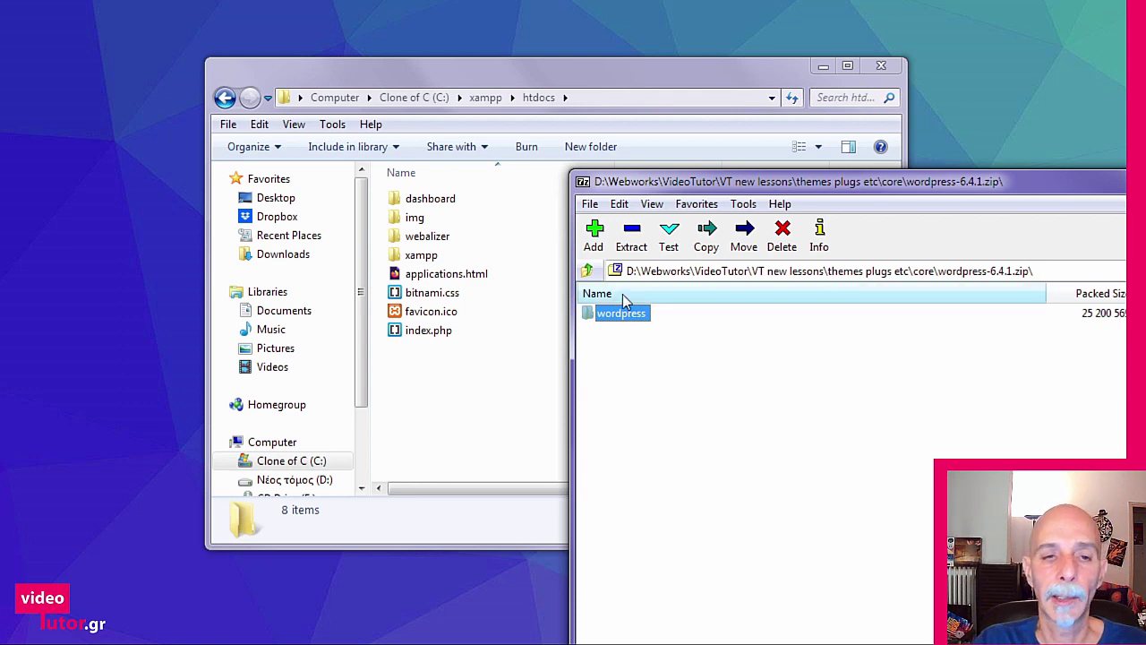
Step: Copy the wordpress folder from the wordpress-6.4.1.zip archive into the htdocs folder
key(alt+Tab)
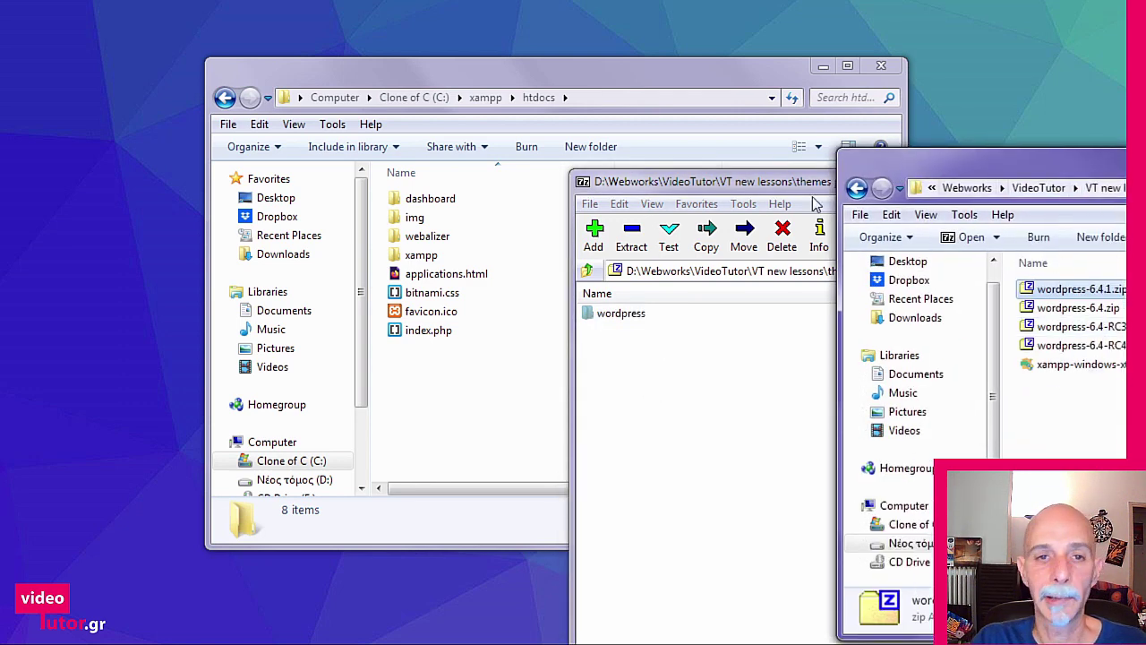
key(alt+Tab)
click(972, 172)
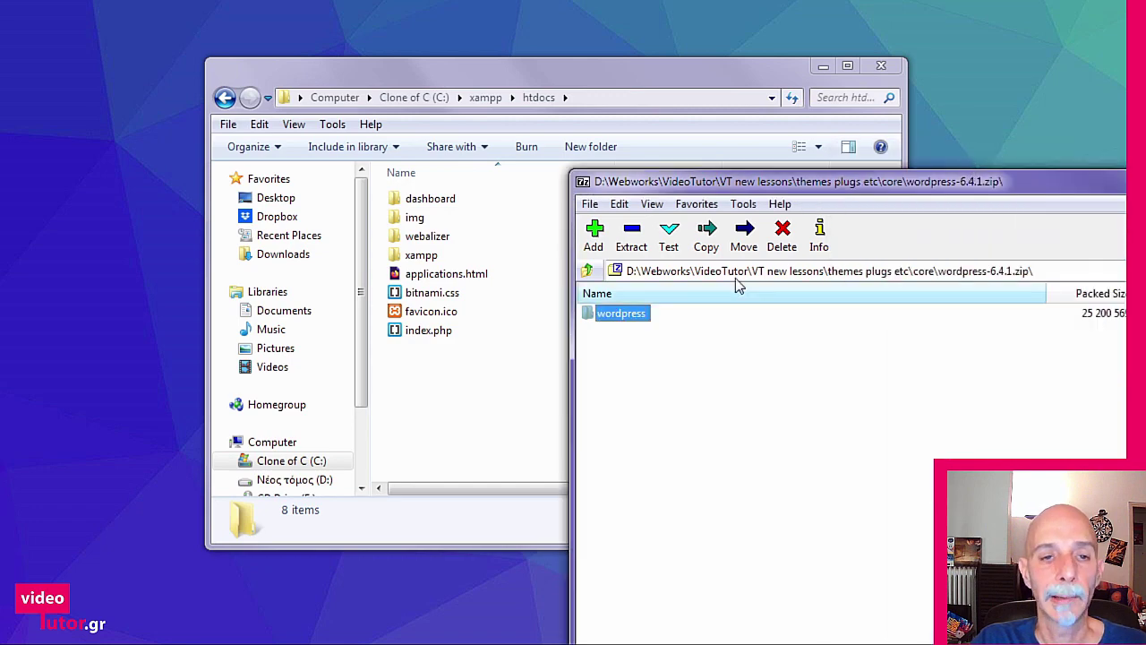
mouse_move(606, 320)
mouse_down()
mouse_move(475, 398)
mouse_move(471, 43)
mouse_move(468, 52)
mouse_move(520, 45)
mouse_move(448, 418)
mouse_move(654, 290)
mouse_move(428, 377)
mouse_up()
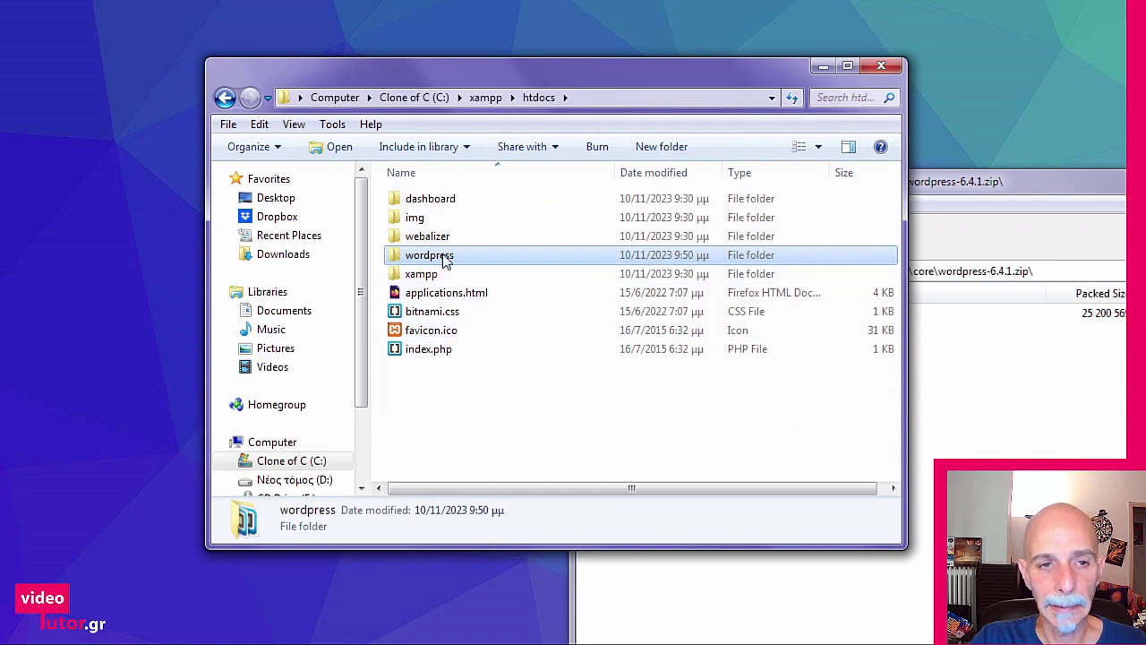
Step: Rename the wordpress folder inside htdocs to wowpress64
key(F2)
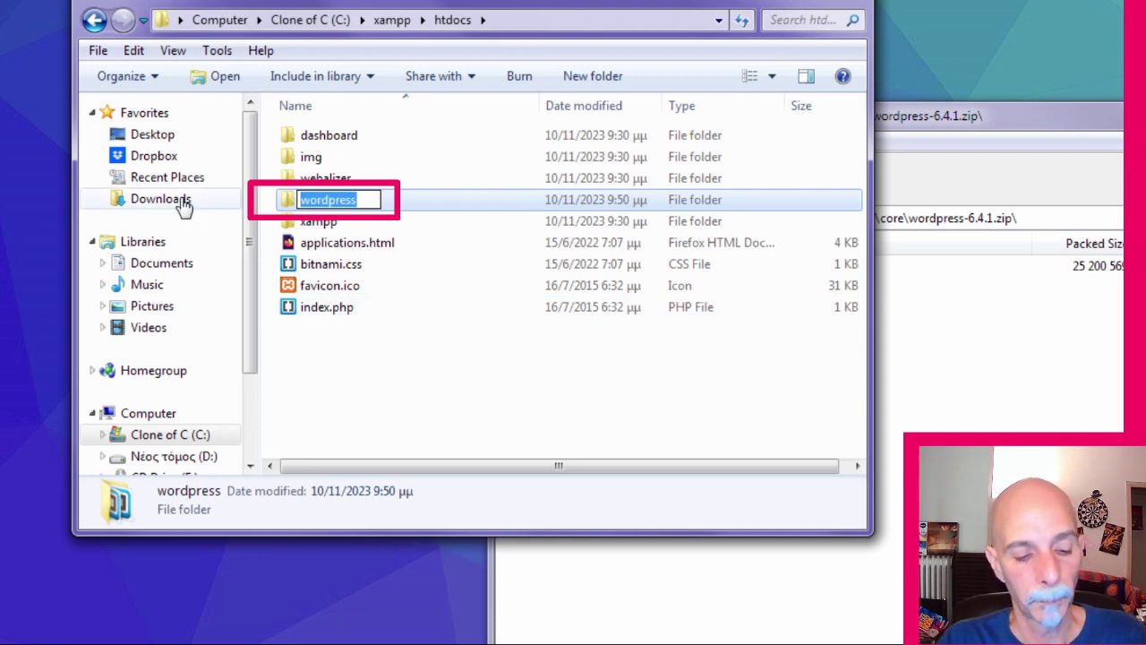
text(wow)
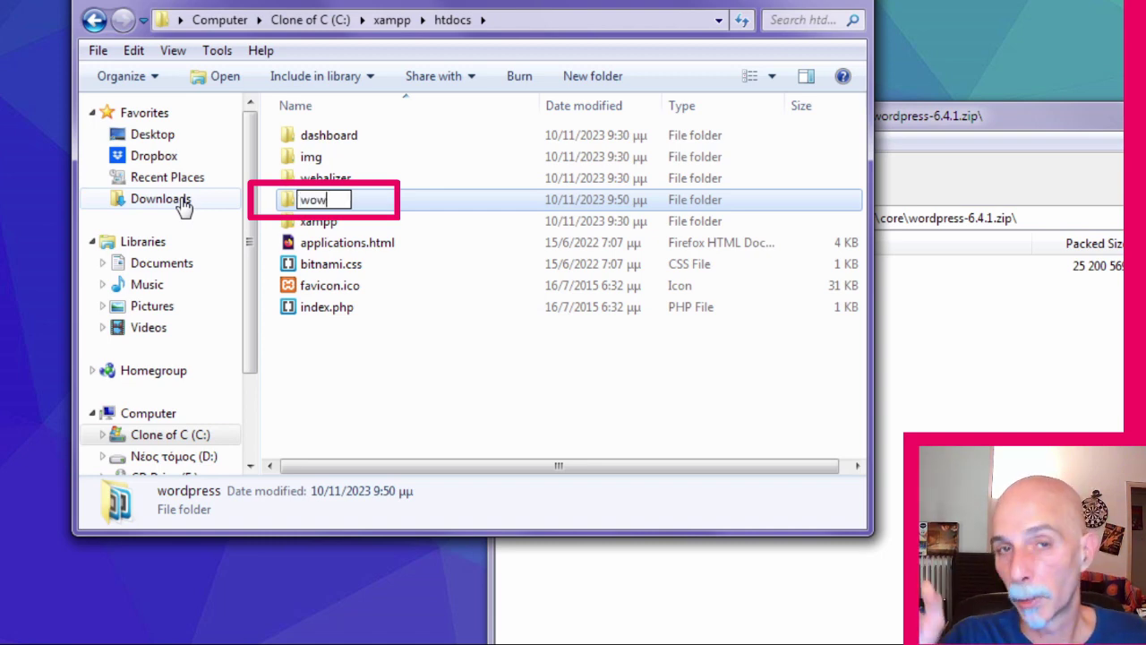
text(press)
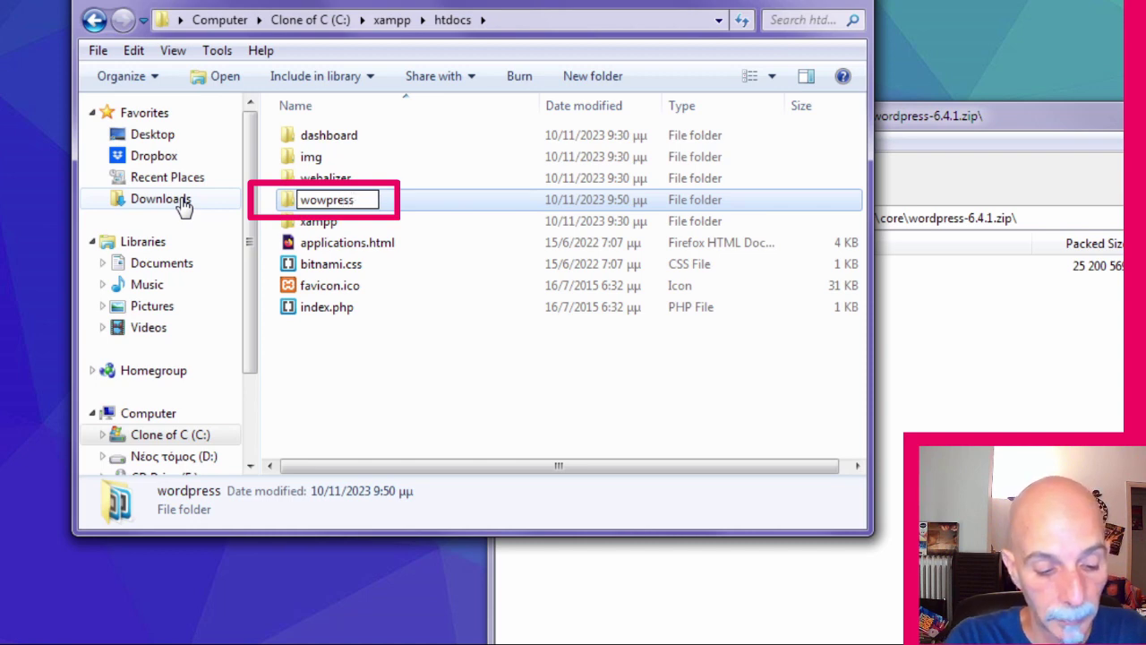
text(64)
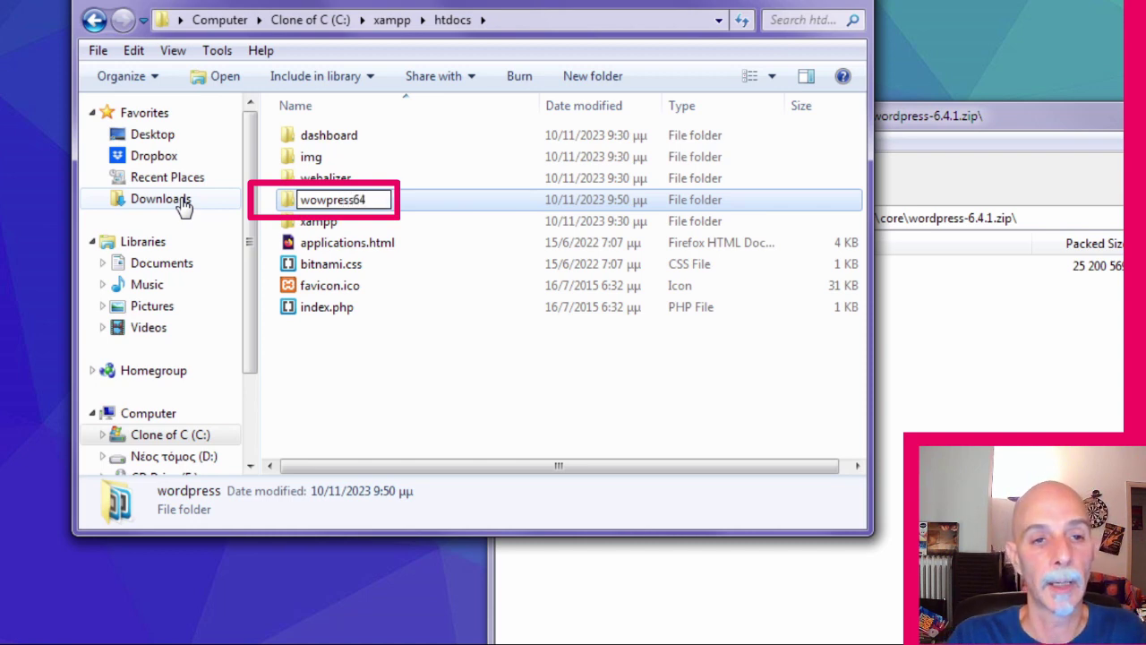
key(Return)
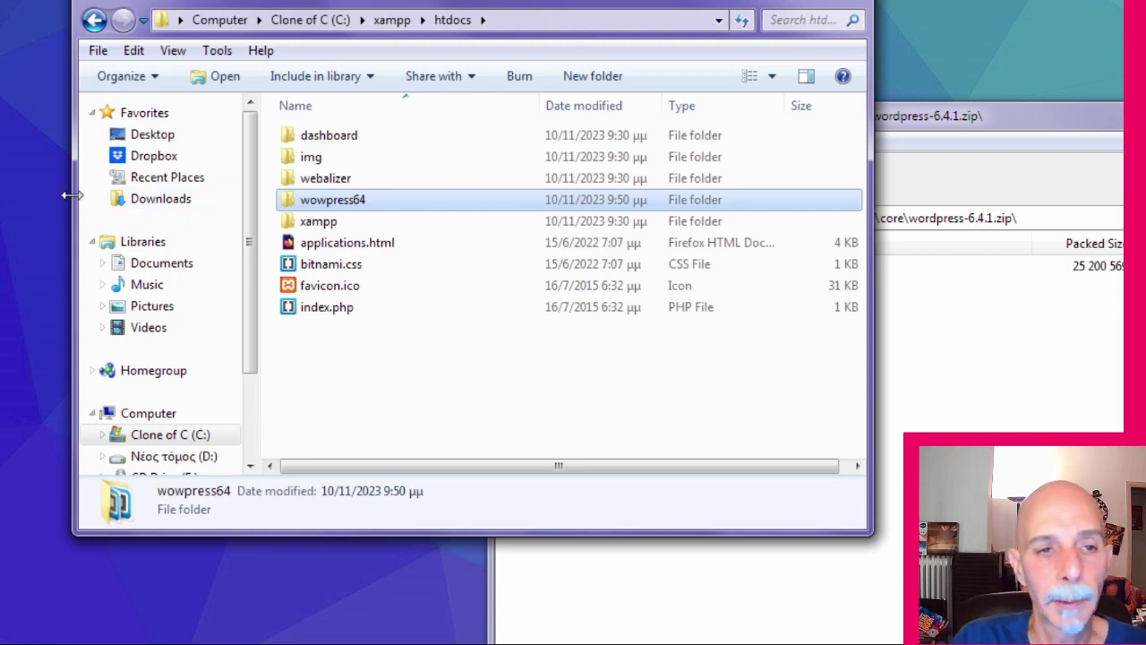
Step: Copy the name of the wowpress64 folder to the clipboard, leaving the name unchanged
click(328, 205)
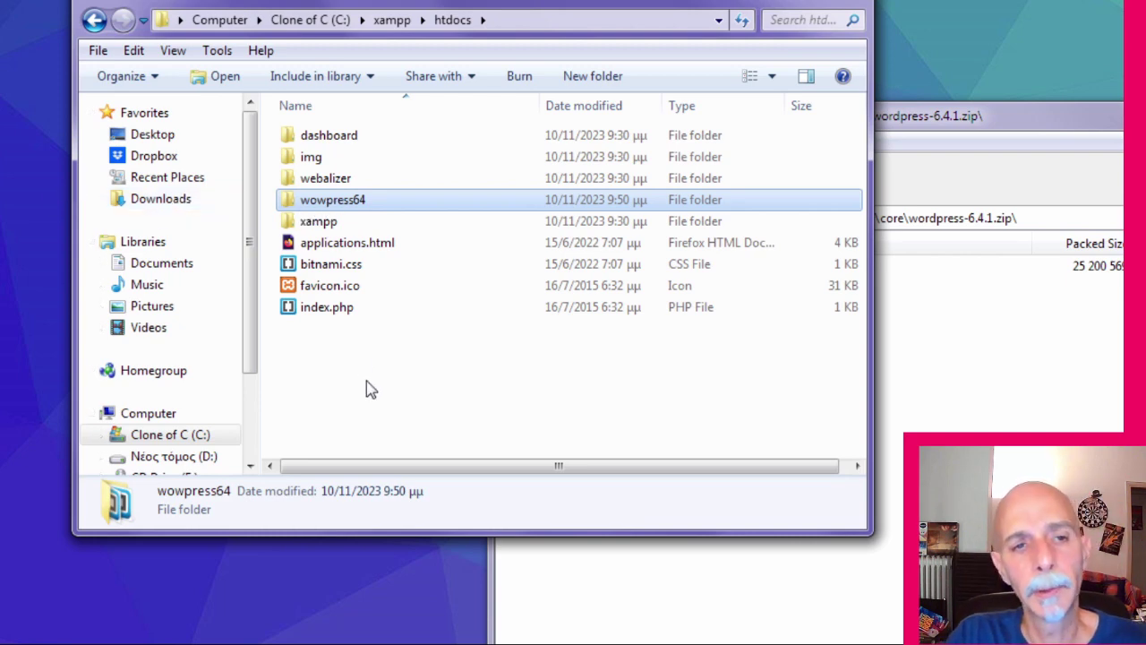
key(ctrl+c)
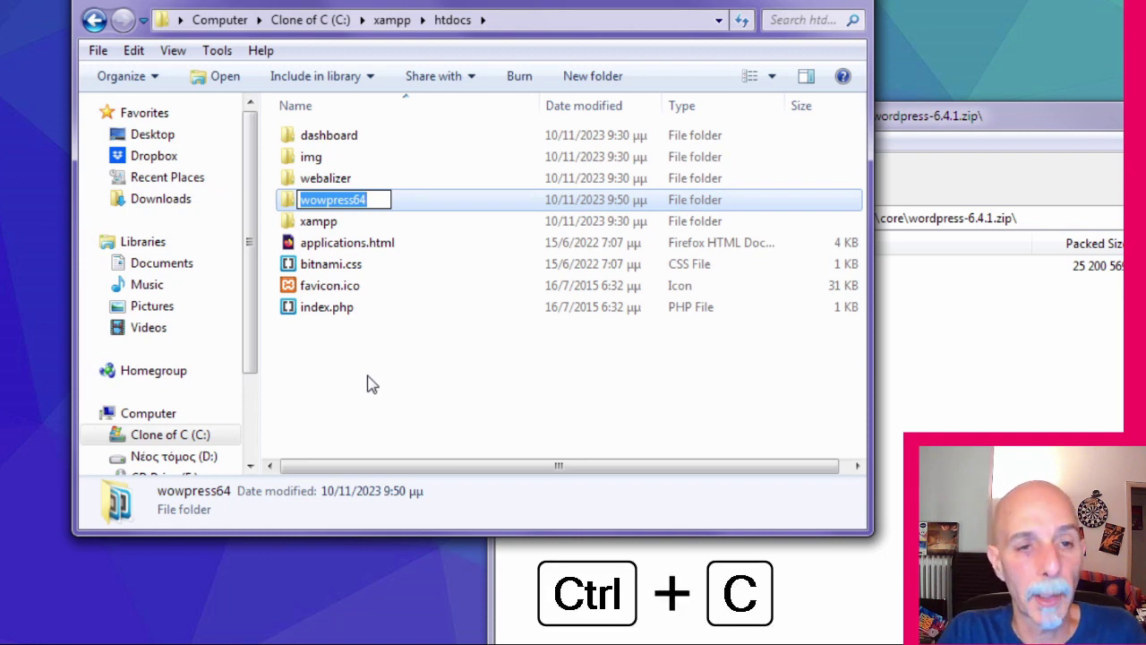
click(404, 366)
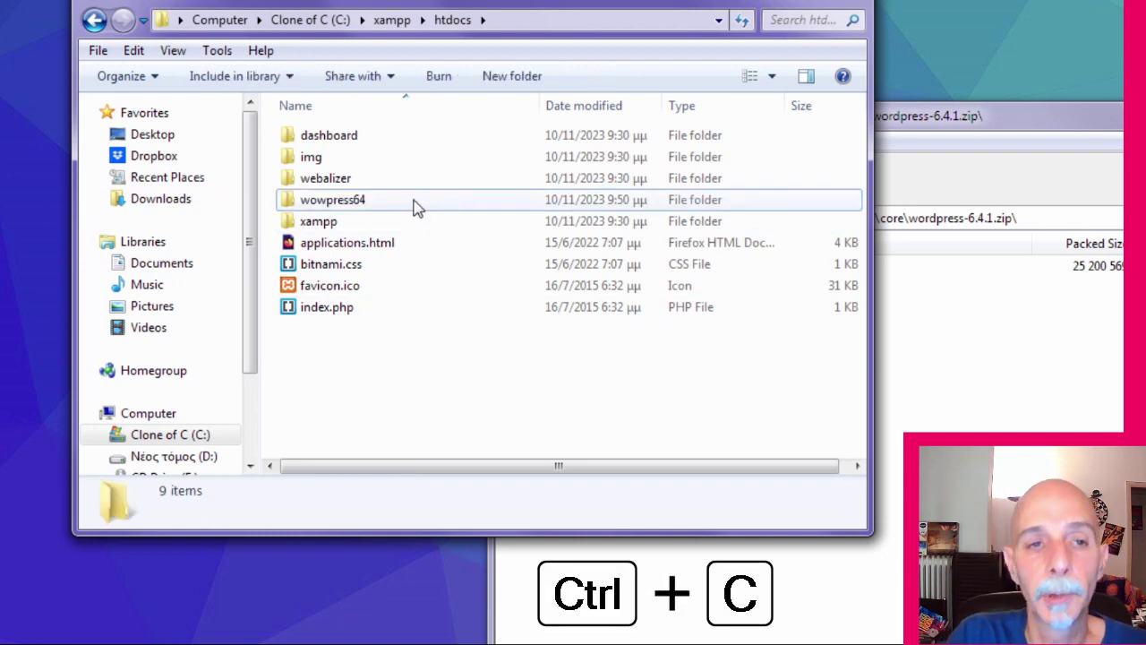
Step: Switch to Chrome and open the localhost XAMPP dashboard in a new browser tab
click(787, 2)
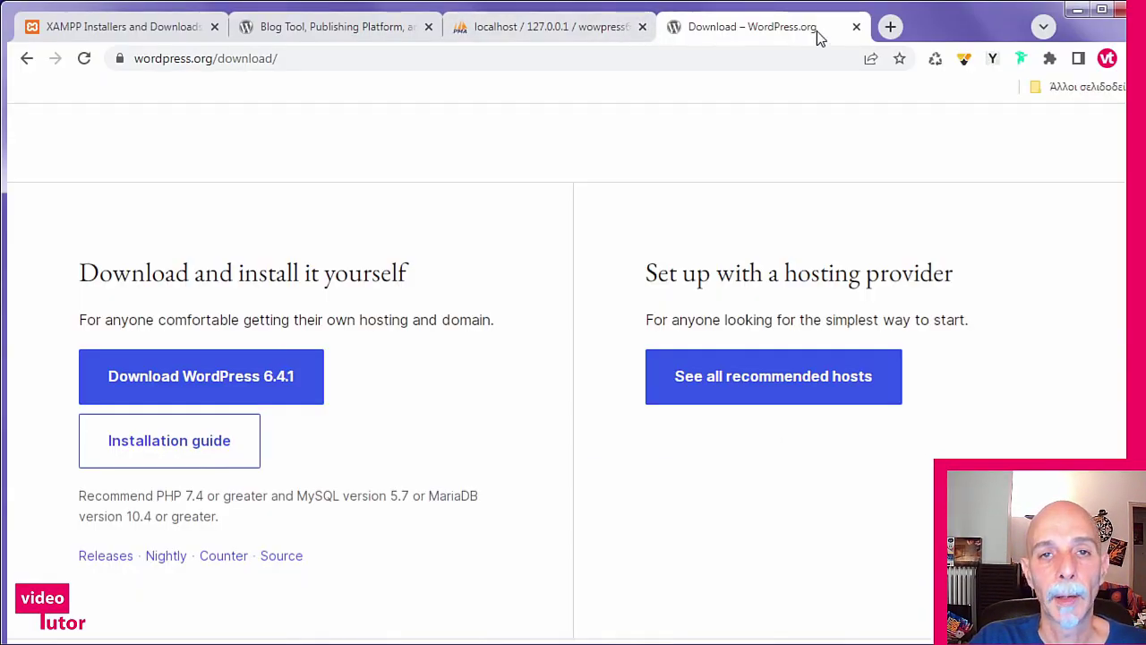
click(890, 27)
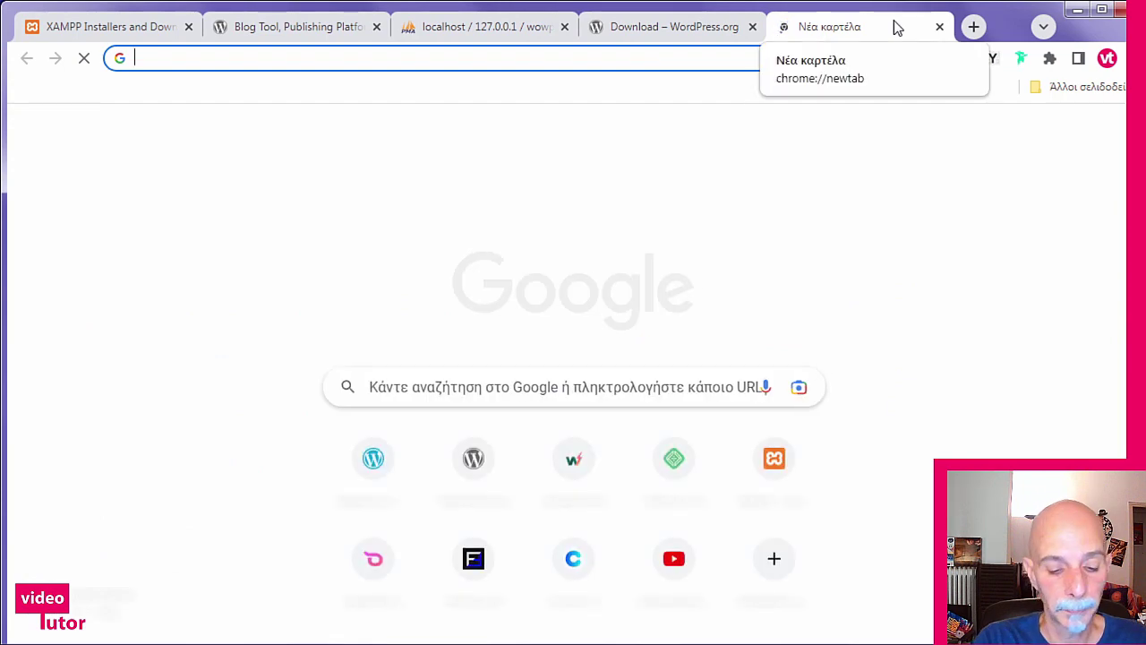
text(loca)
key(Return)
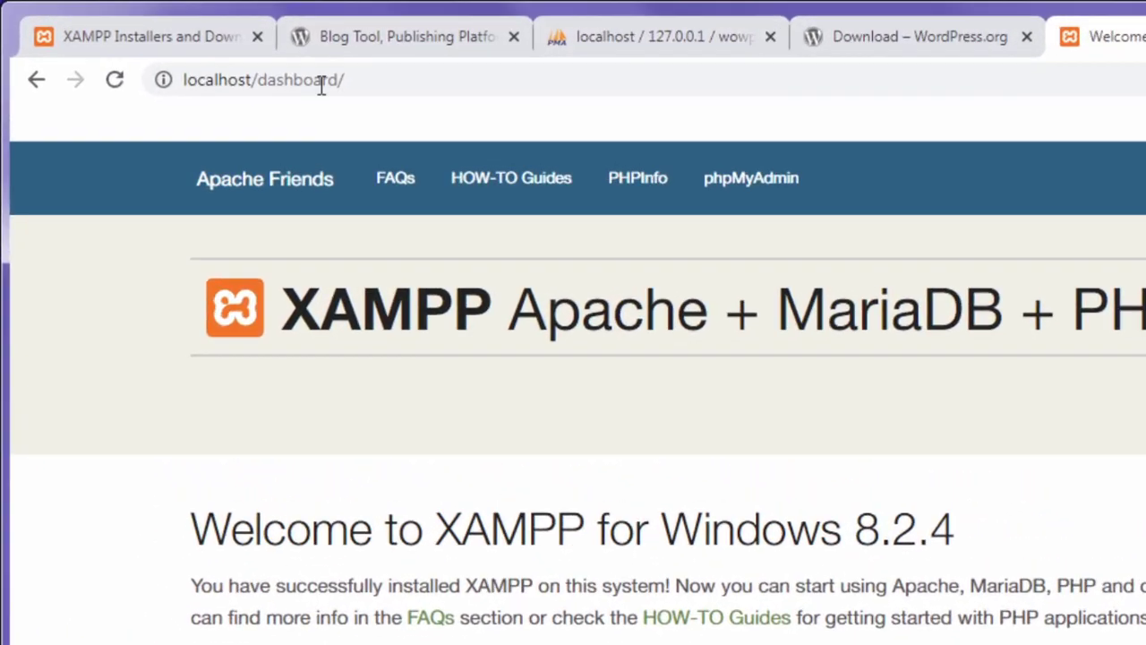
Step: Replace dashboard/ in the address with wowpress64 and load localhost/wowpress64 to start the WordPress setup
click(211, 64)
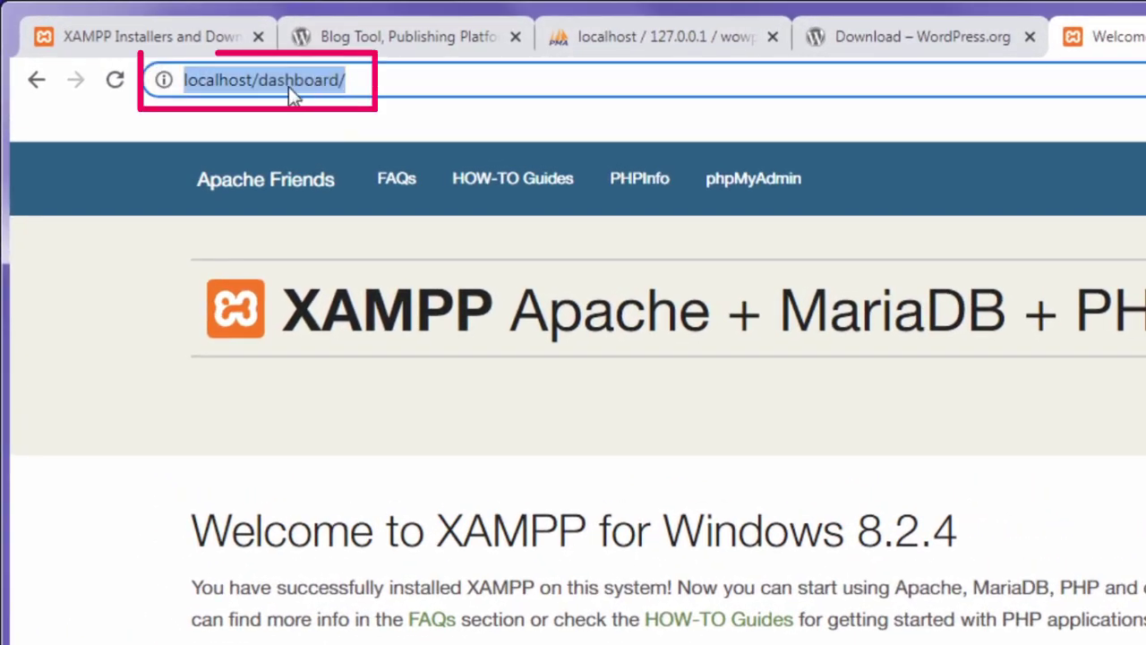
click(261, 84)
drag(261, 83, 435, 82)
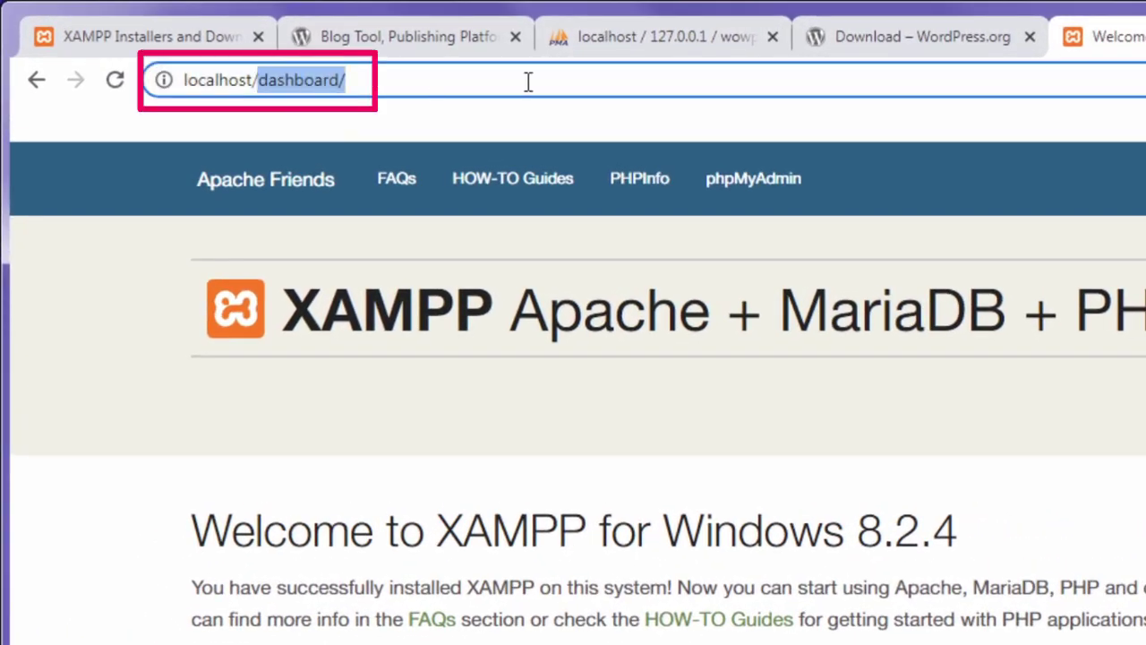
text(wowpress64)
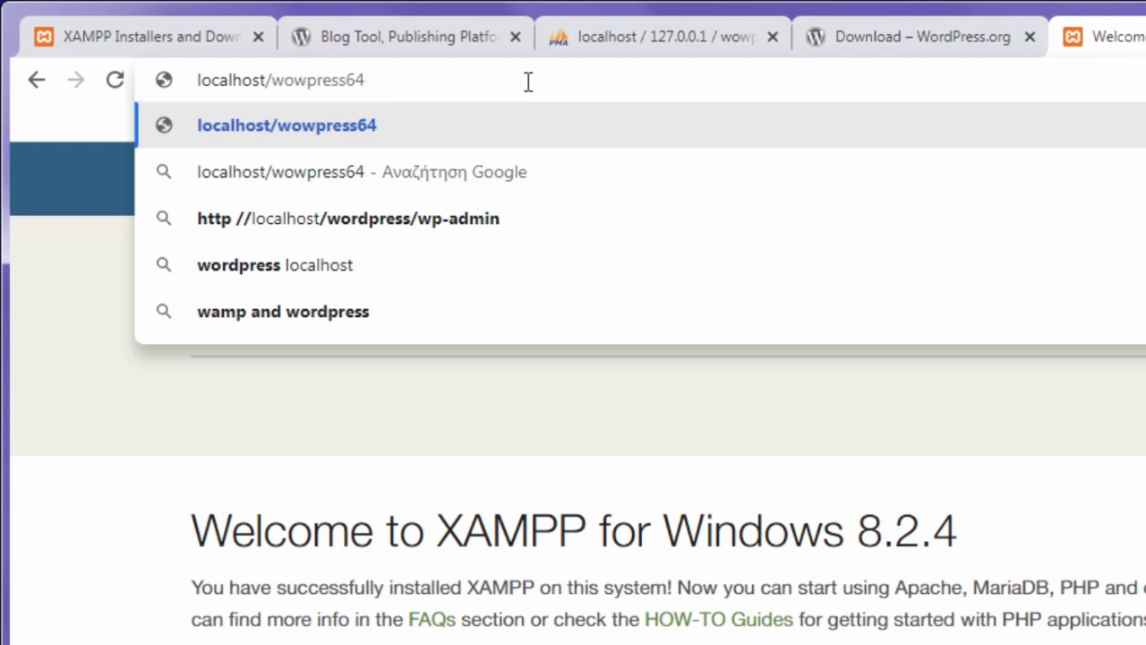
key(Return)
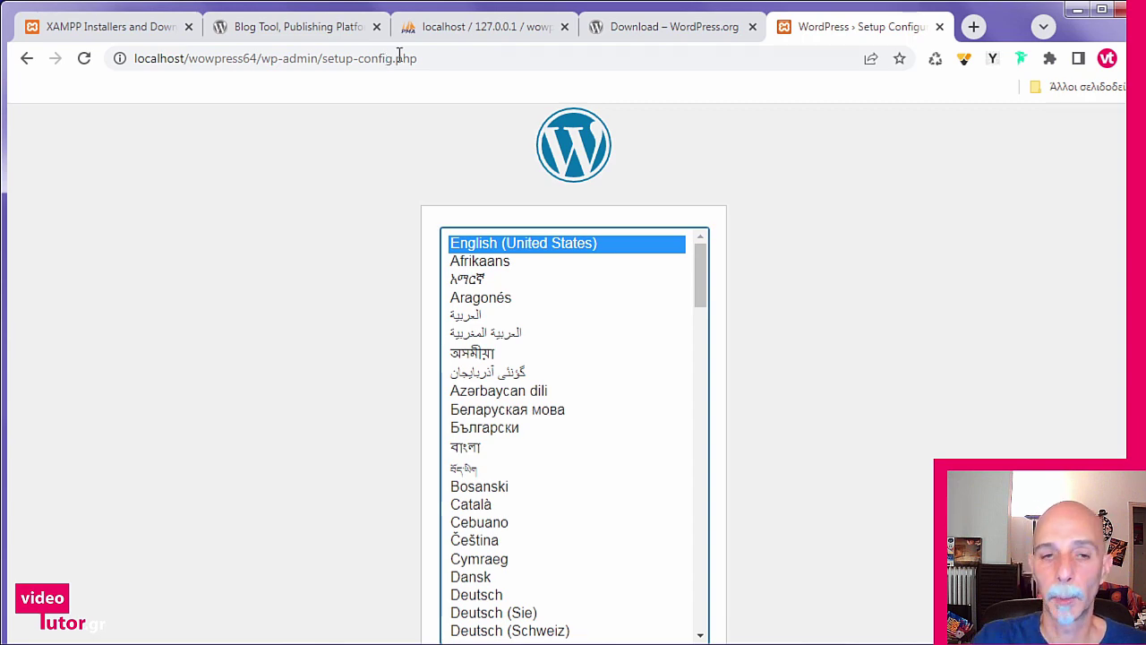
Step: Keep English (United States) as the WordPress installation language and continue the setup
drag(701, 269, 698, 243)
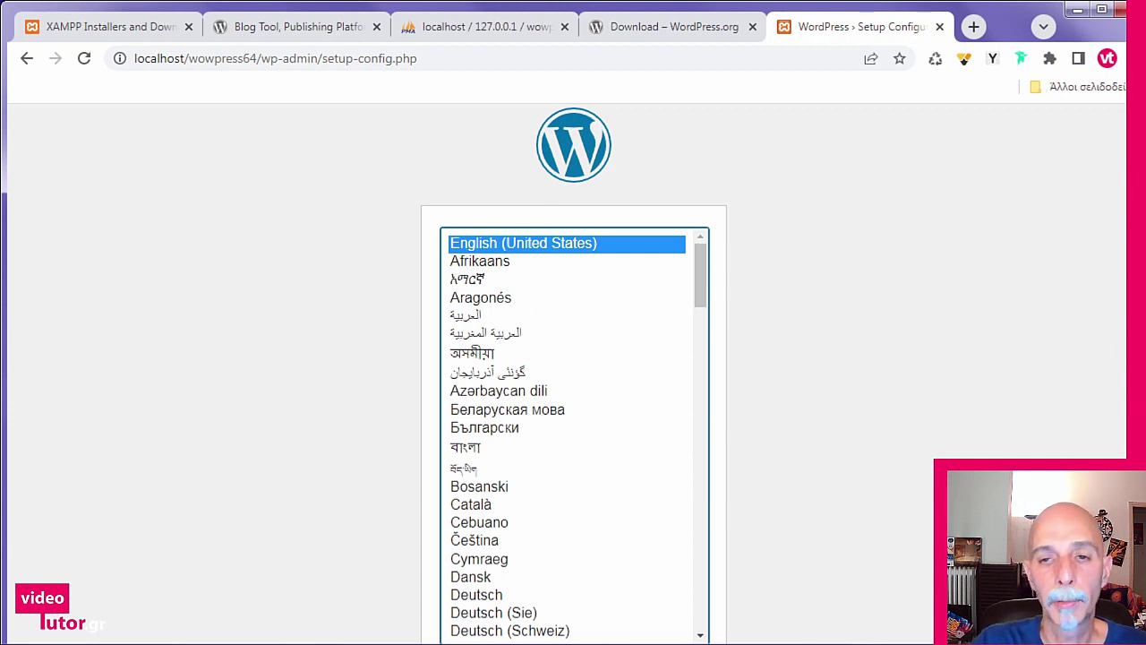
scroll(992, 370, down, 1)
click(673, 587)
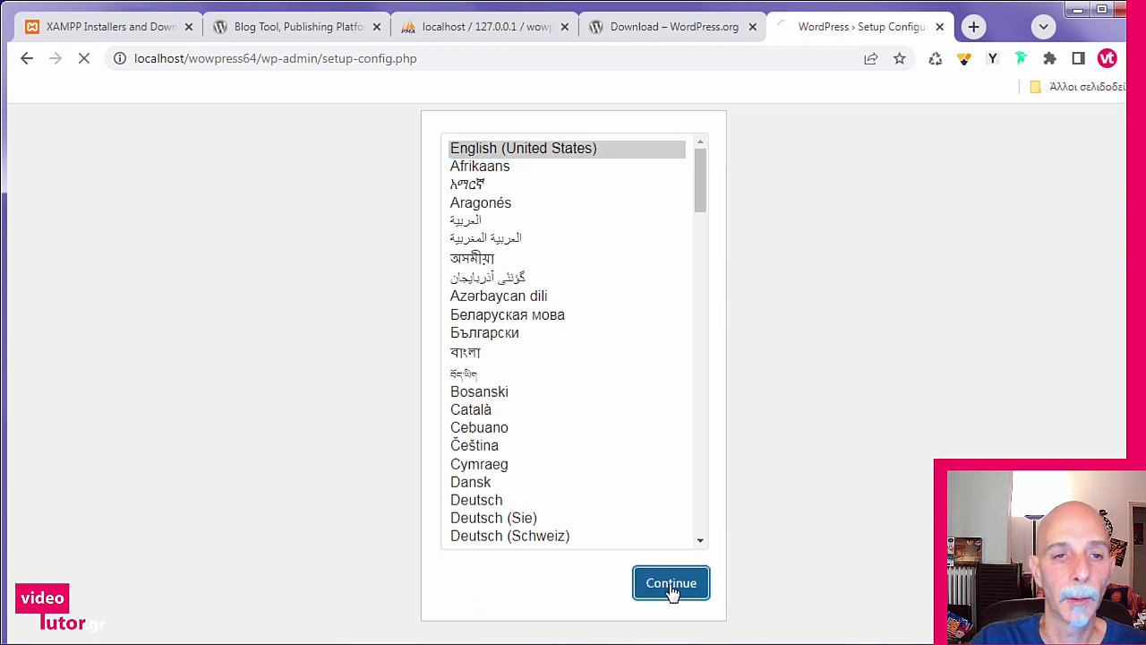